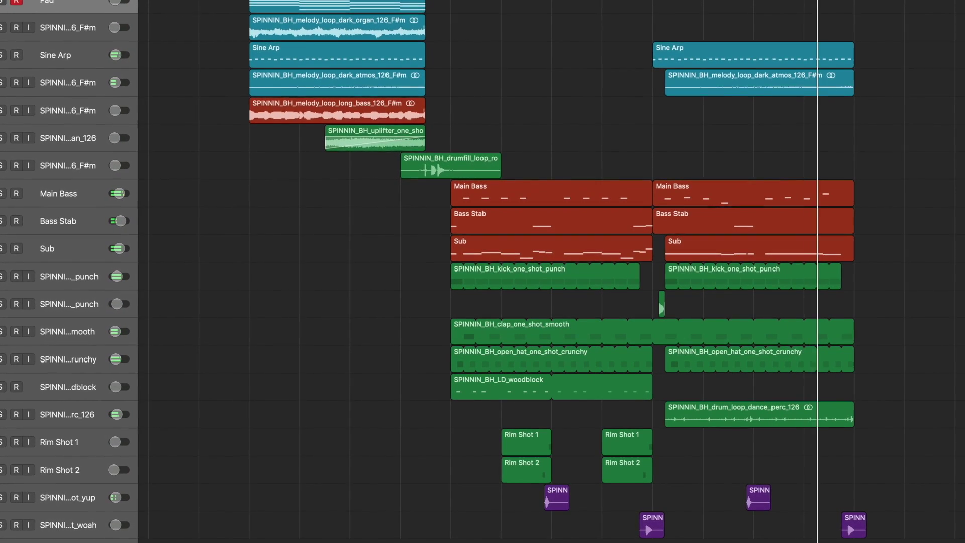
Stop playback of the soloed drum tracks 15–20 and return to bar 41
key(space)
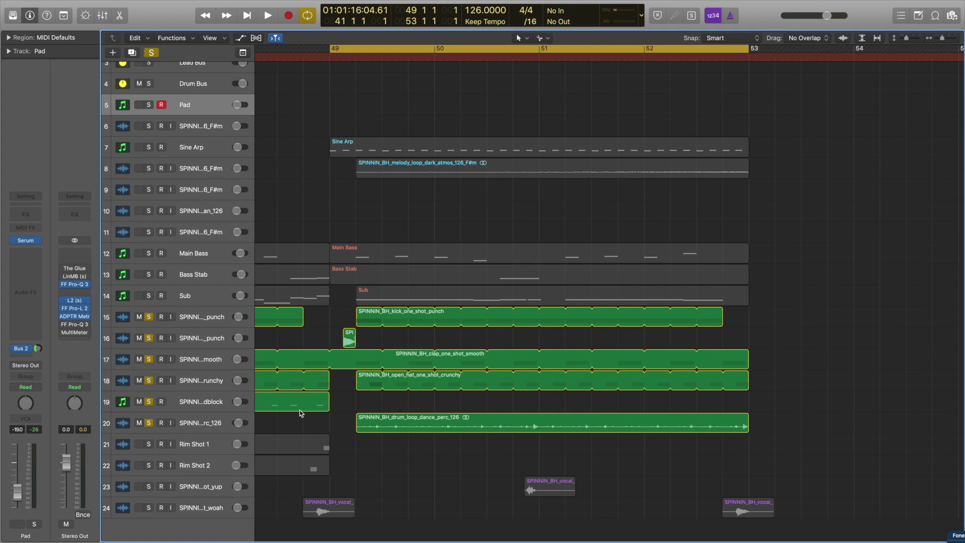
Clear the drum solos, then solo and audition only the kick, clap and open hat tracks
key(space)
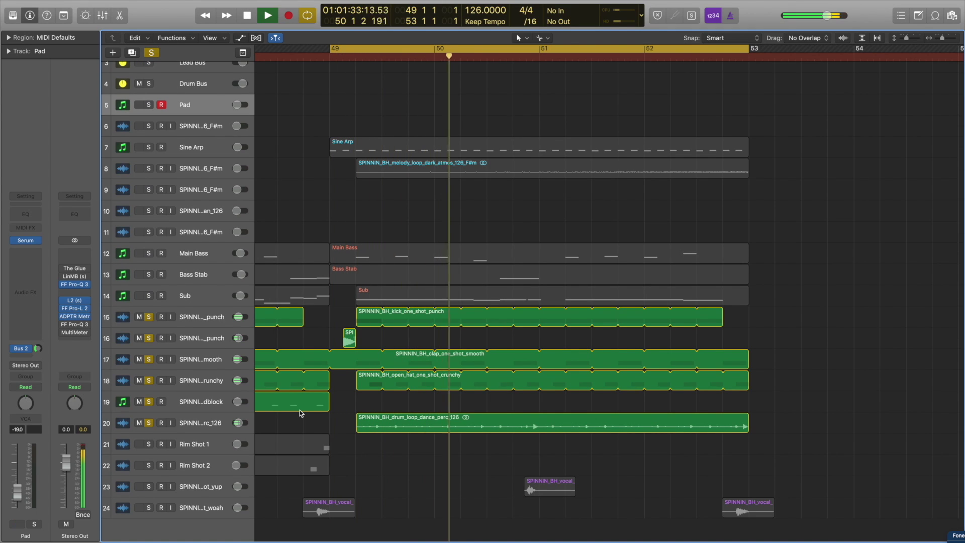
alt+click(150, 318)
key(space)
click(150, 318)
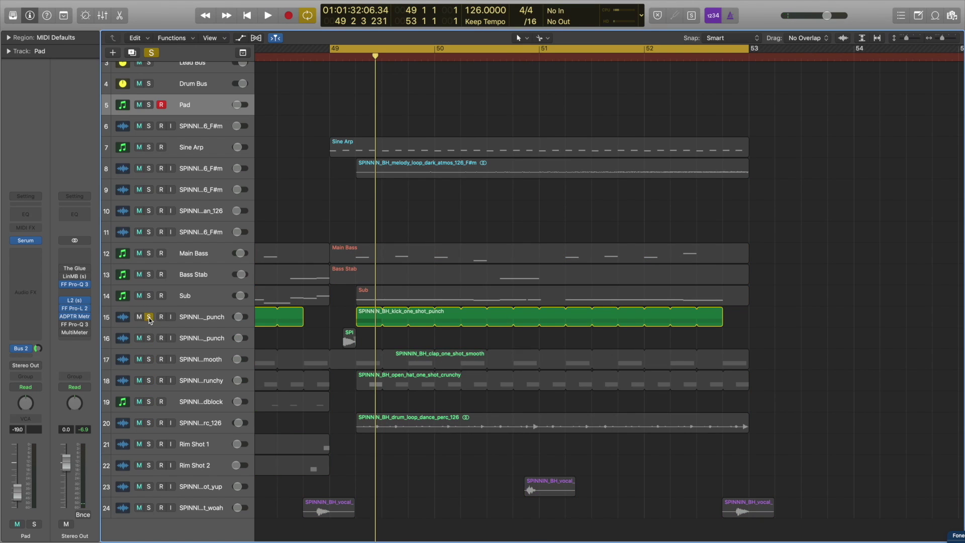
click(149, 360)
click(149, 380)
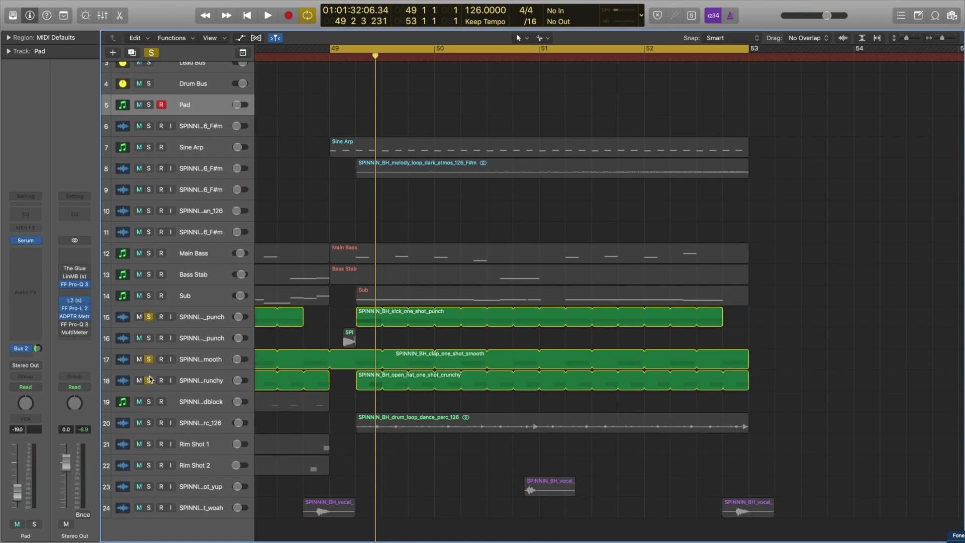
key(space)
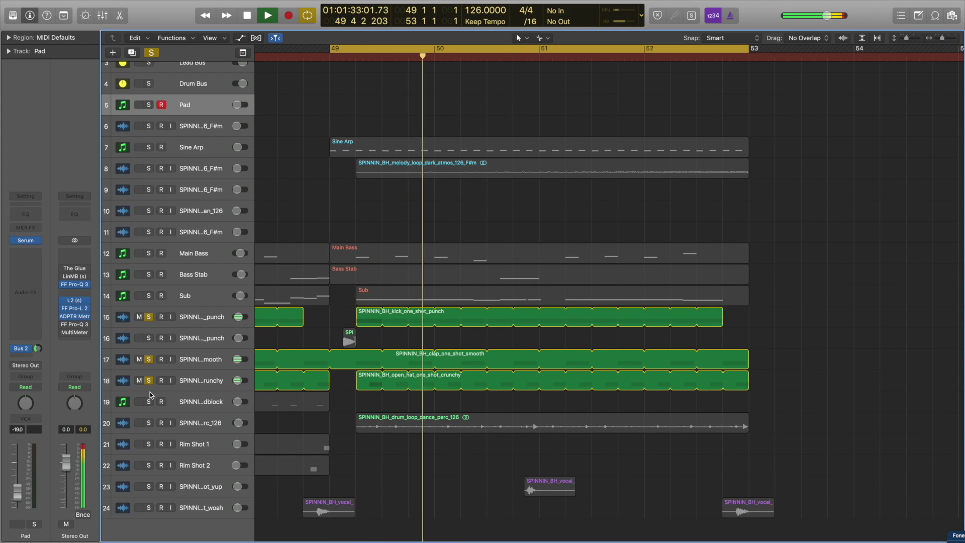
key(space)
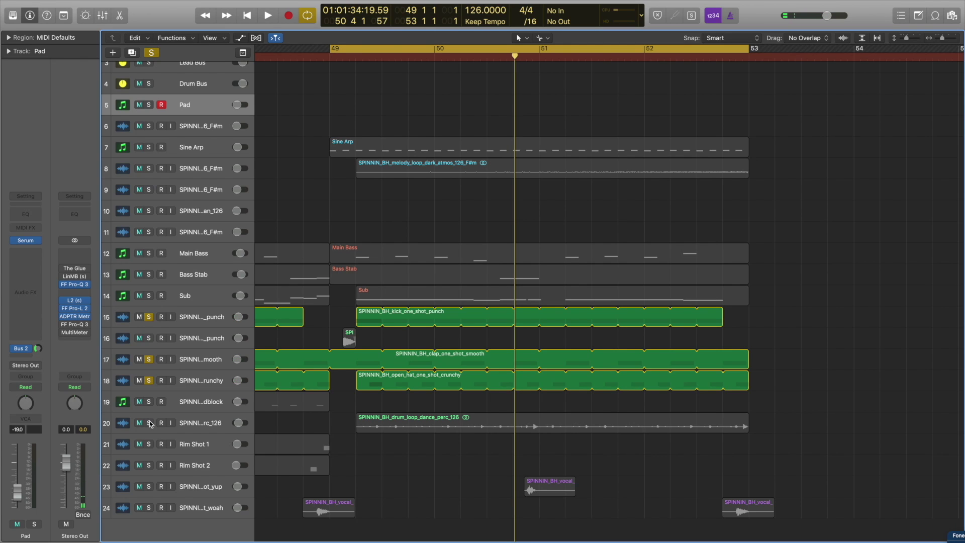
Add the dance perc loop track to the solo and audition from bar 49
click(148, 423)
key(space)
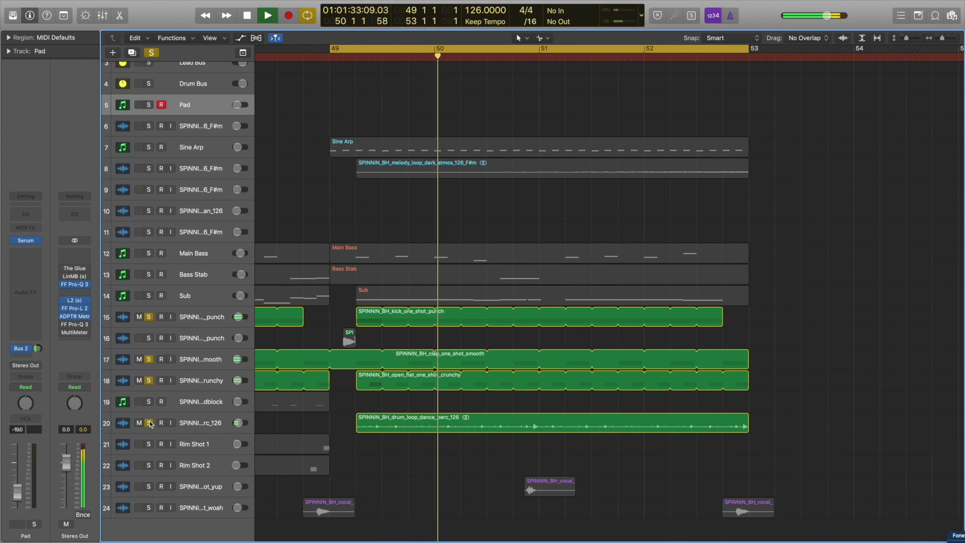
key(space)
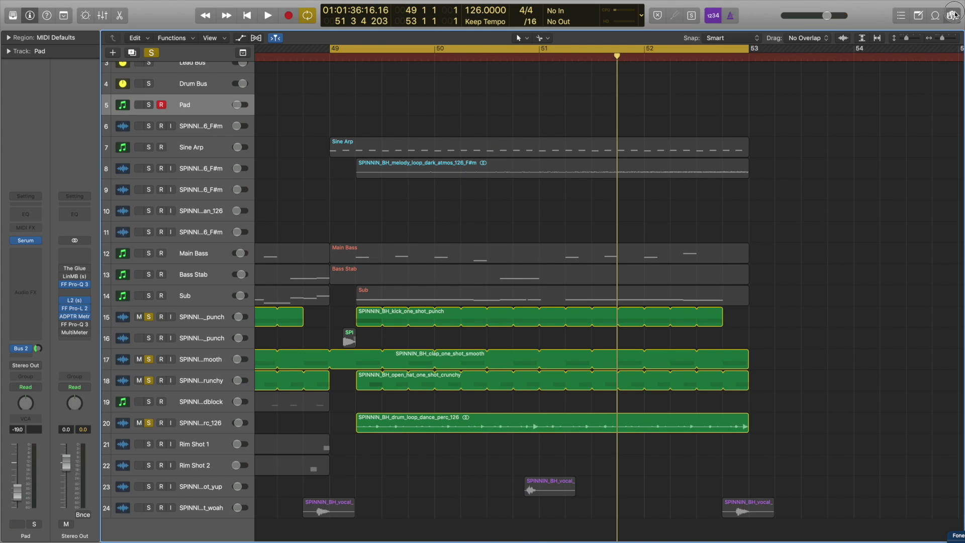
Browse the sample pack to the Audio > Drums > Drum Kits folder
click(953, 15)
double_click(688, 116)
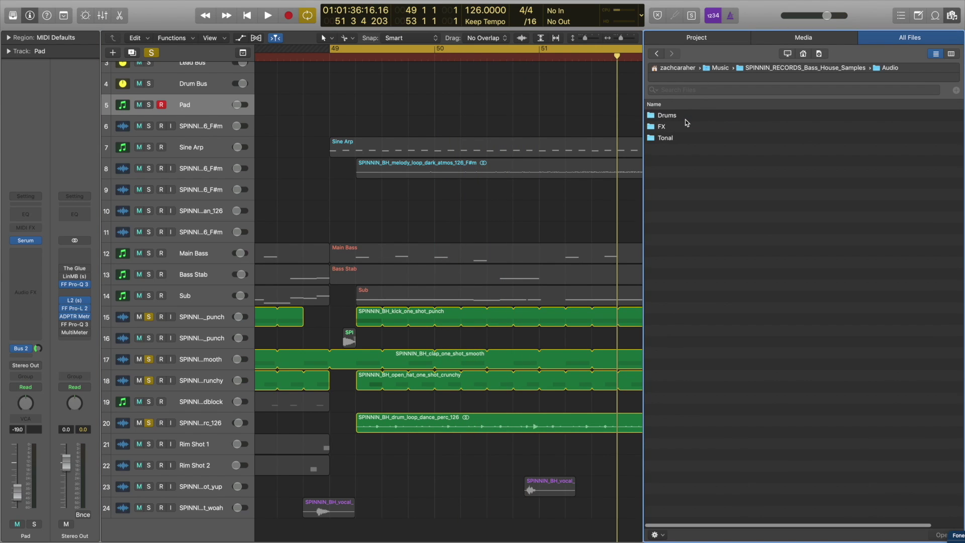
double_click(686, 117)
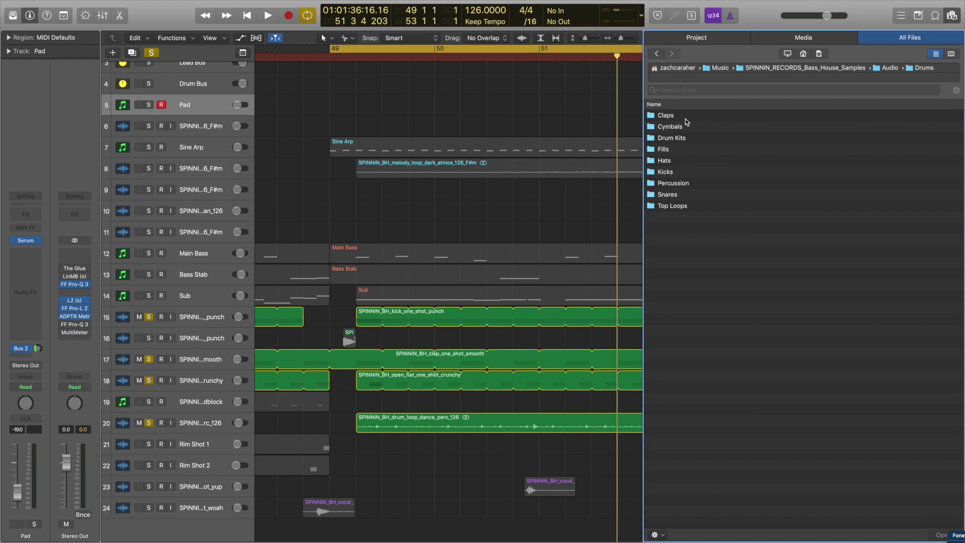
key(ctrl+m)
key(Down)
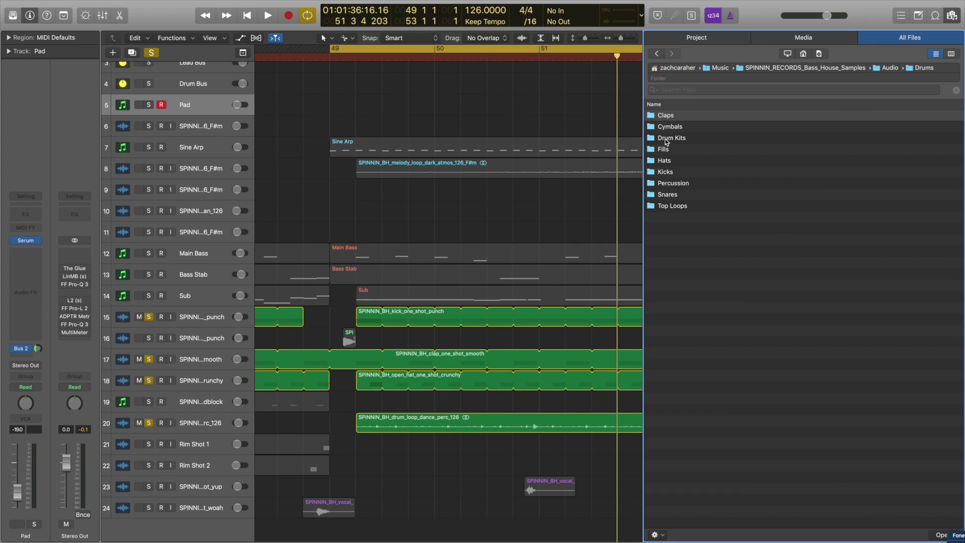
double_click(666, 138)
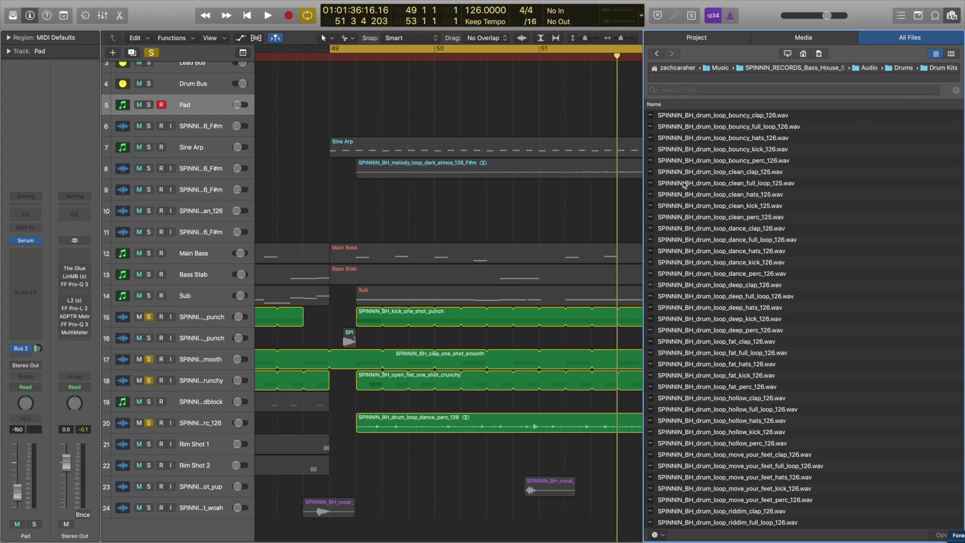
Preview the deep full, clap, hats, kick and perc loops, then the dance perc loop
click(710, 300)
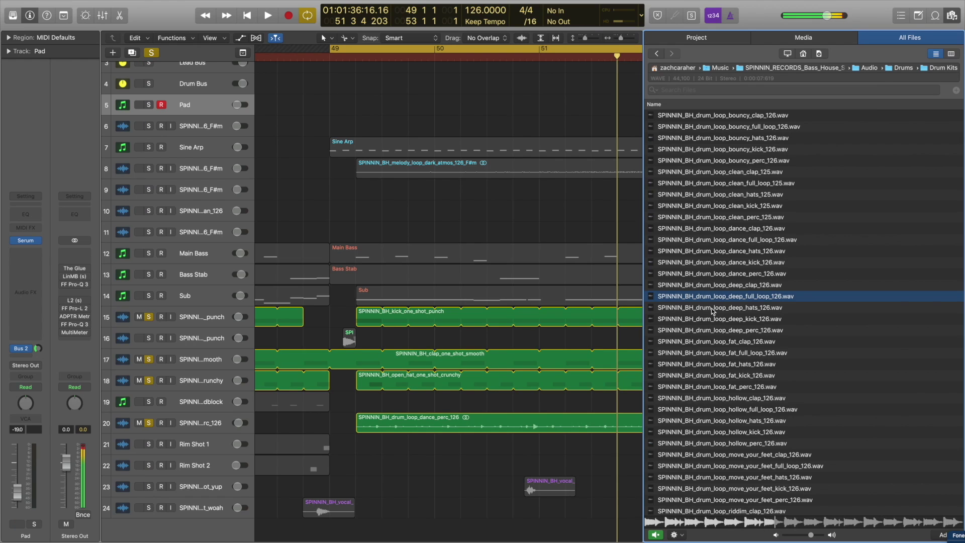
click(712, 301)
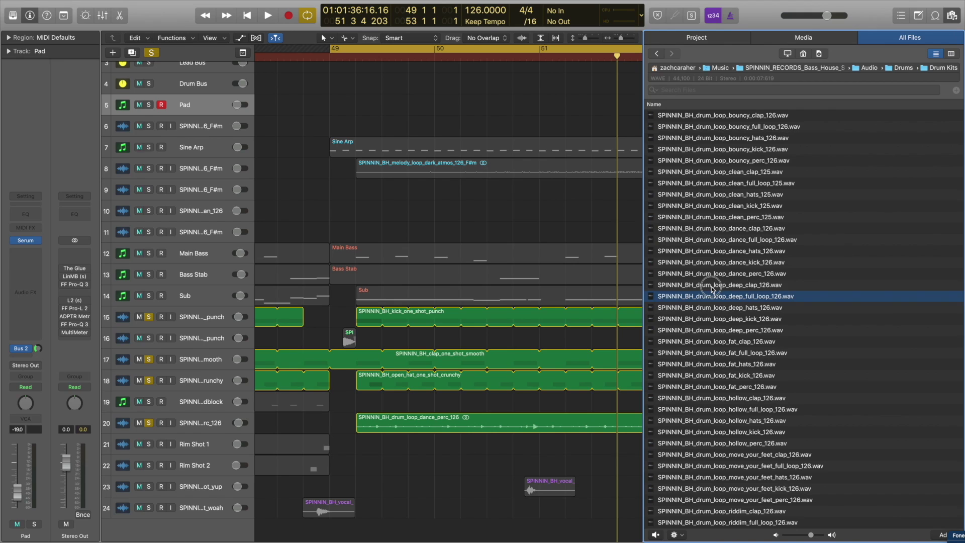
click(711, 286)
click(711, 307)
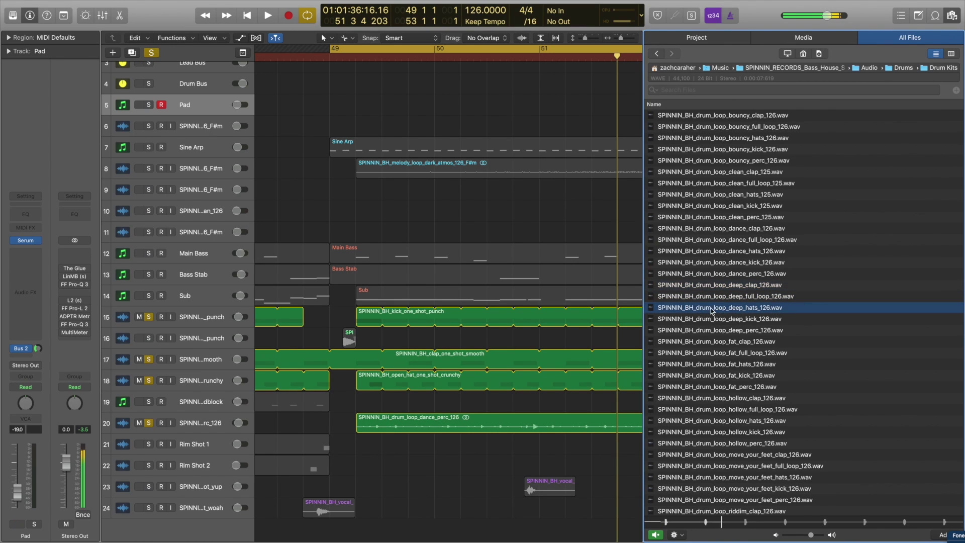
click(711, 320)
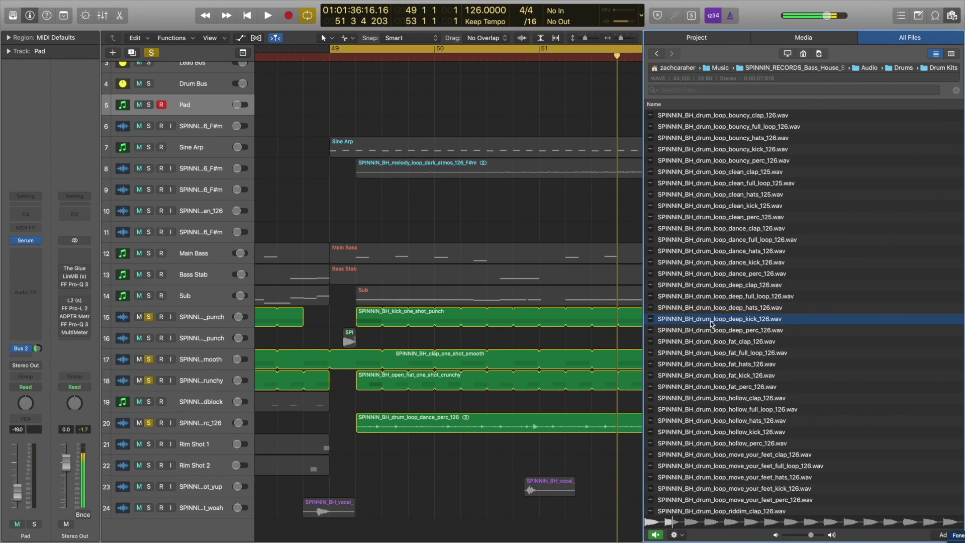
click(709, 332)
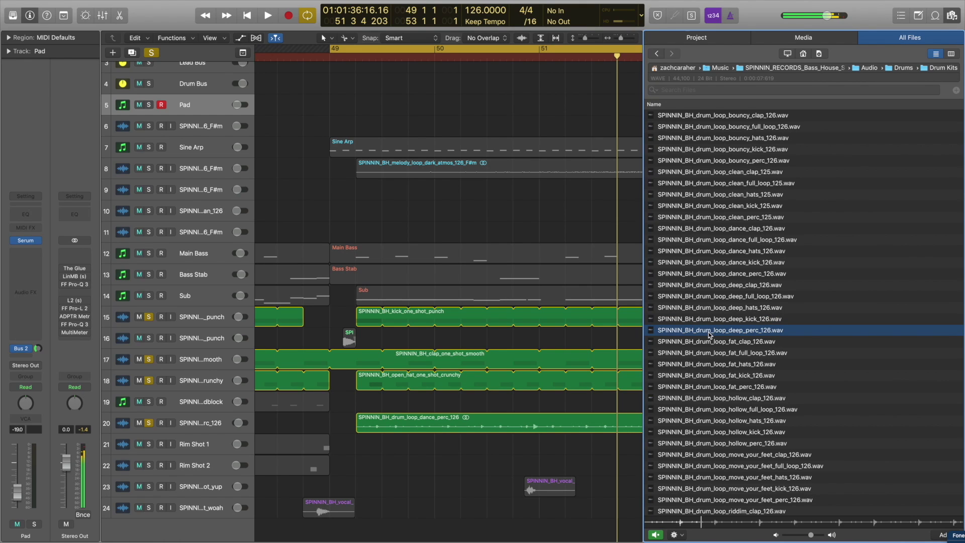
click(599, 291)
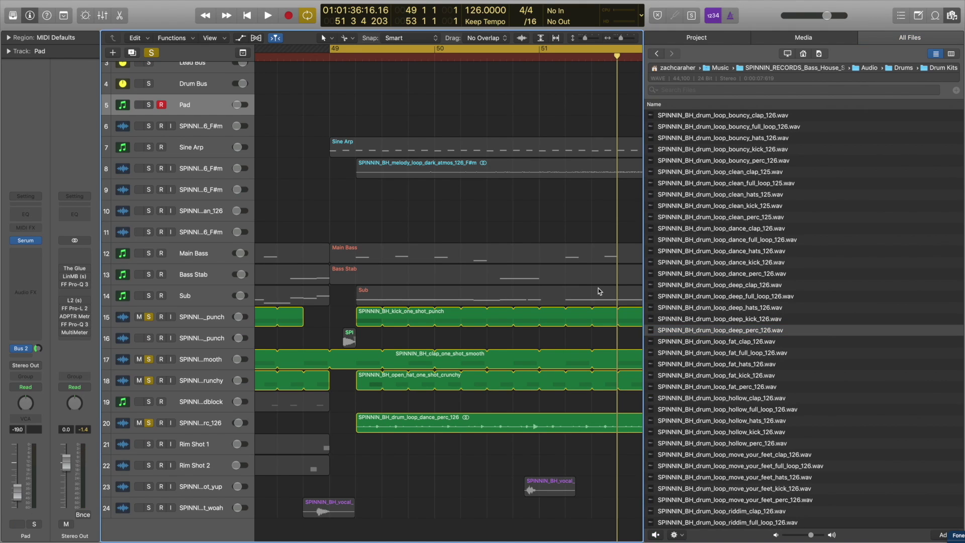
click(703, 275)
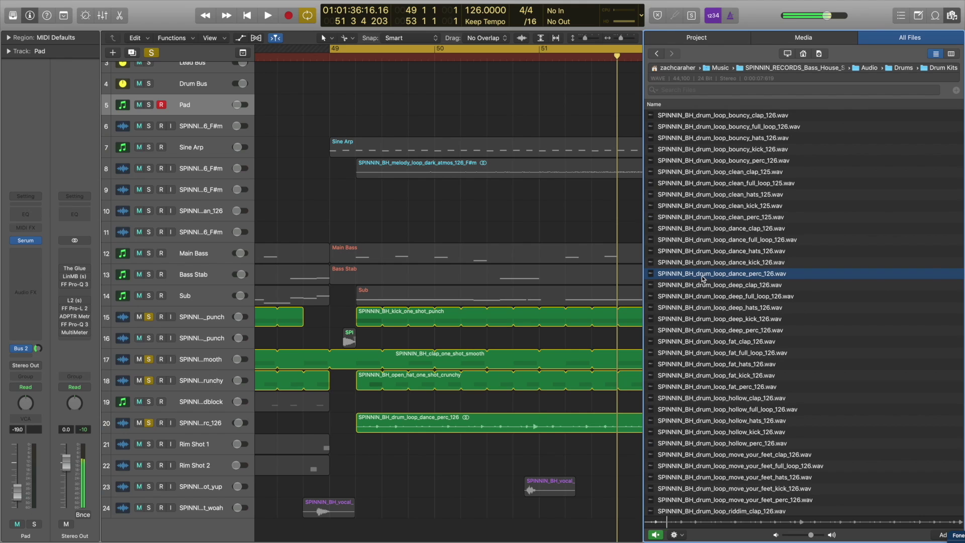
Unsolo the kick, clap and hat tracks, close the browser, and play the perc loop alone
key(f)
alt+click(149, 422)
key(space)
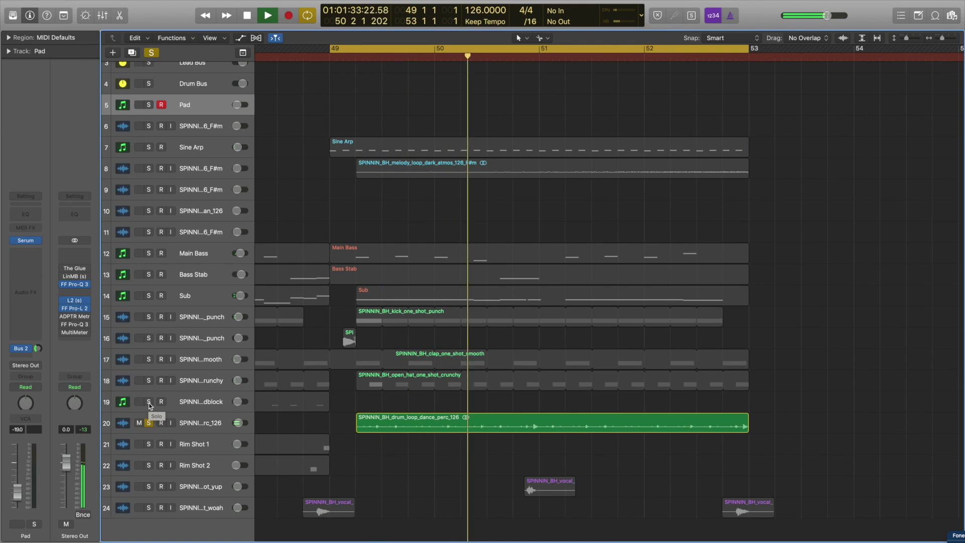
Solo drum tracks 15–19 and the dark organ loop, playing from bar 41
drag(149, 401, 149, 316)
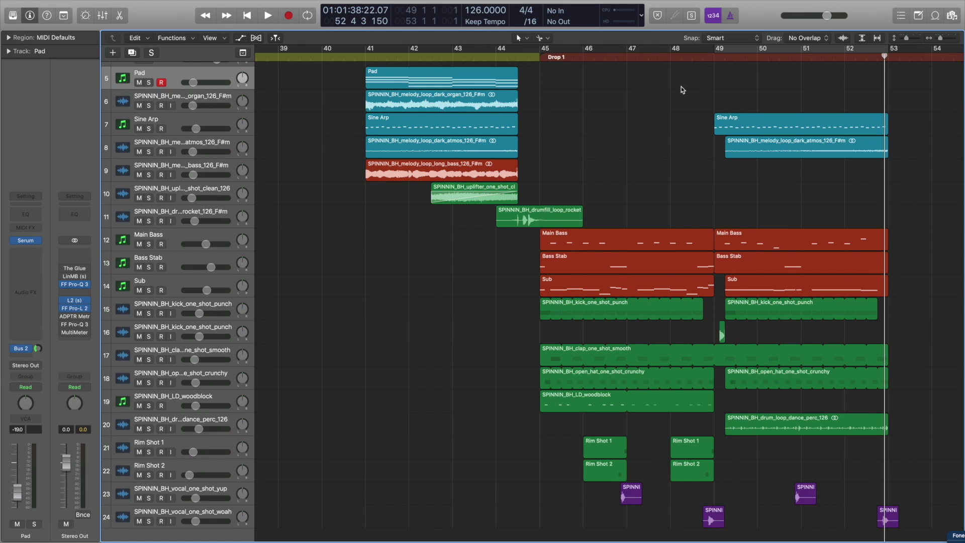
click(360, 57)
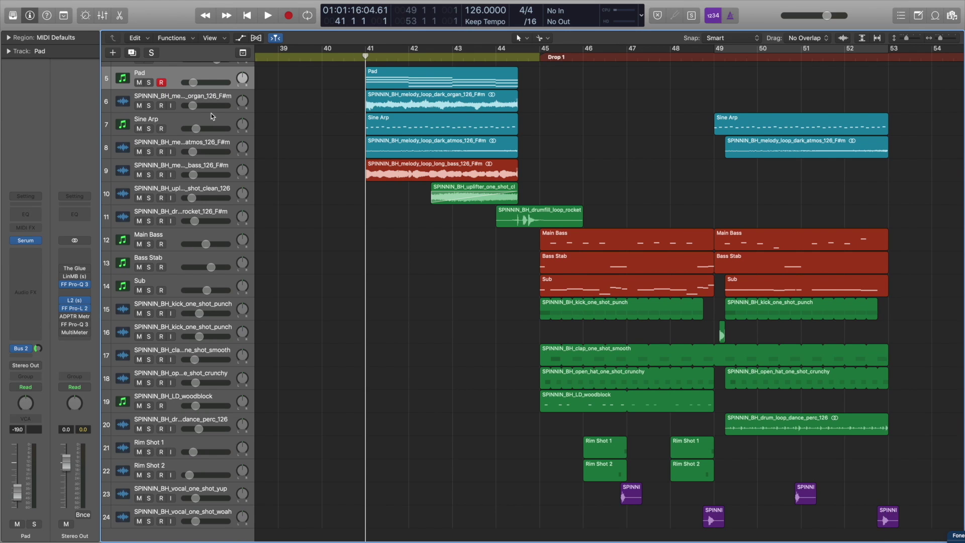
click(149, 105)
key(space)
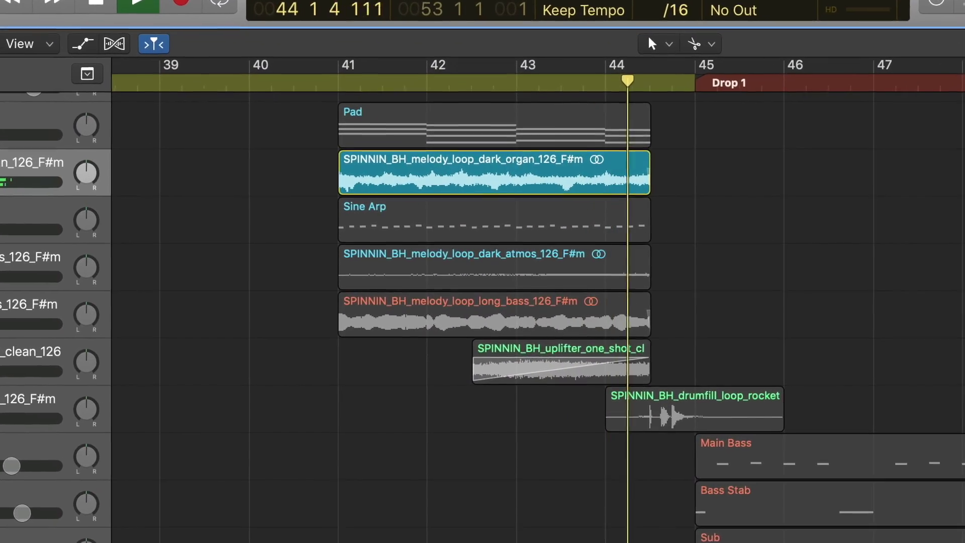
Solo Main Bass, Bass Stab and Sub, cycle bars 45–49, and play the bass section
click(489, 438)
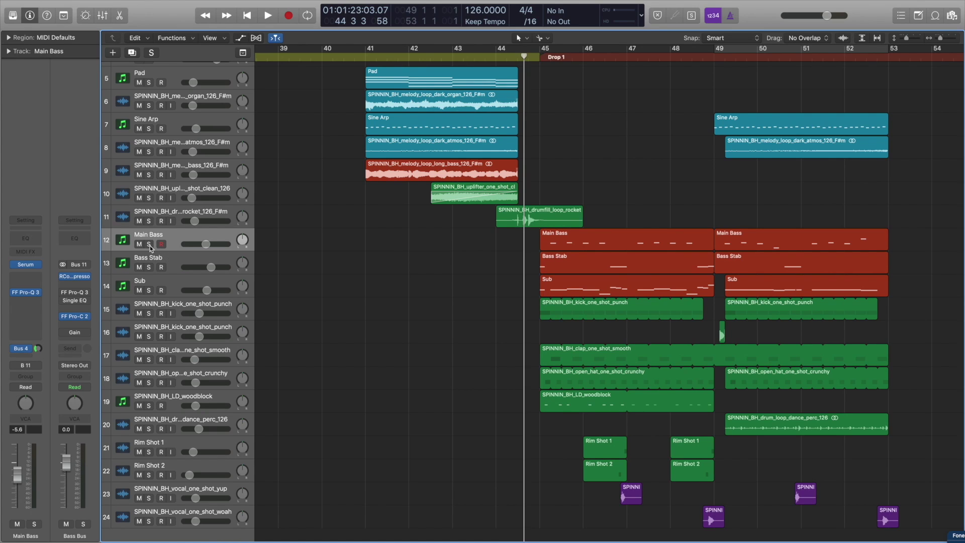
drag(150, 246, 150, 294)
drag(542, 48, 723, 118)
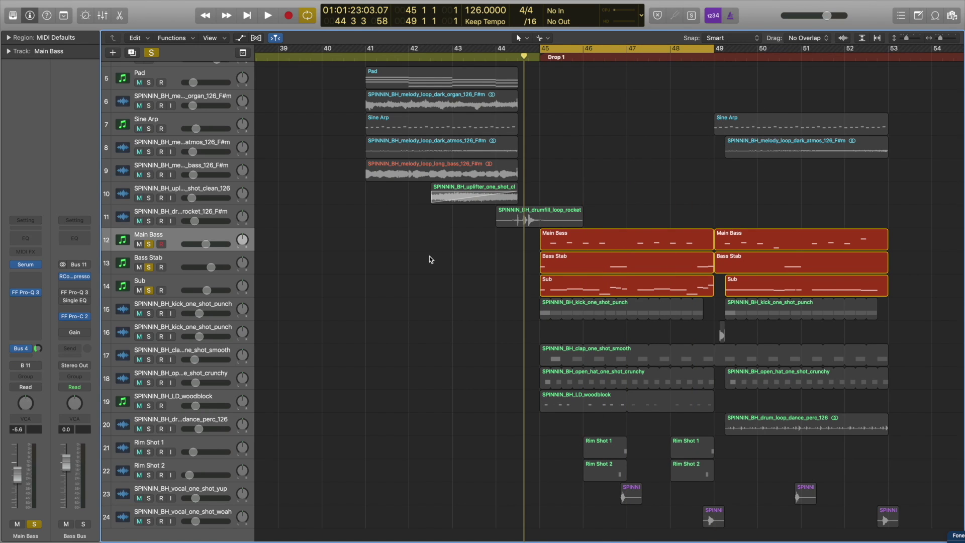
click(25, 264)
key(space)
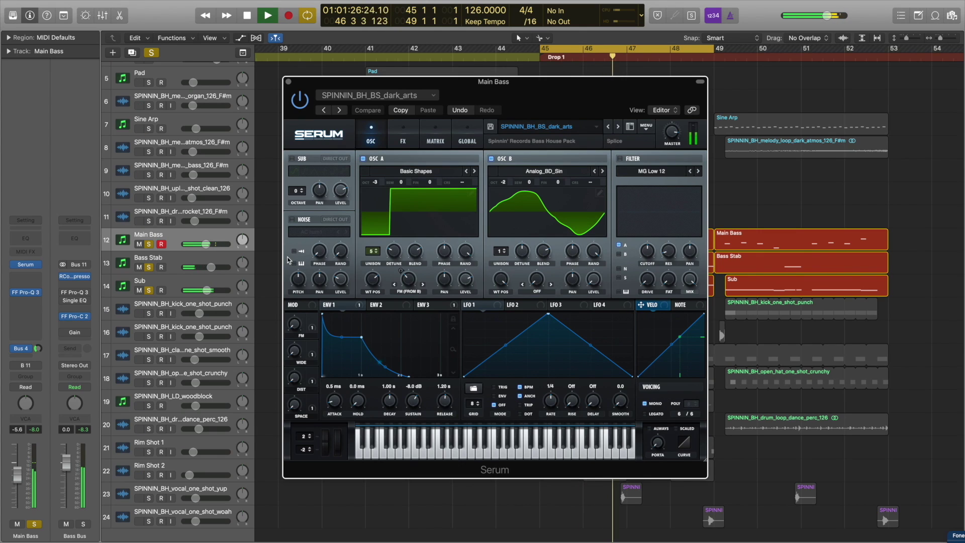
Audition F#3 and C#3 bass notes, then unsolo Bass Stab and Sub to isolate Main Bass
key(space)
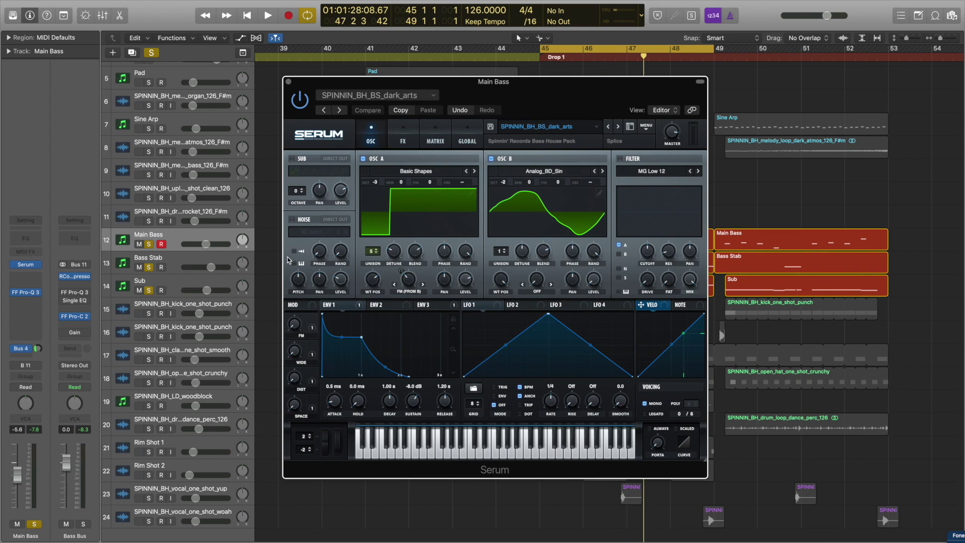
key(t)
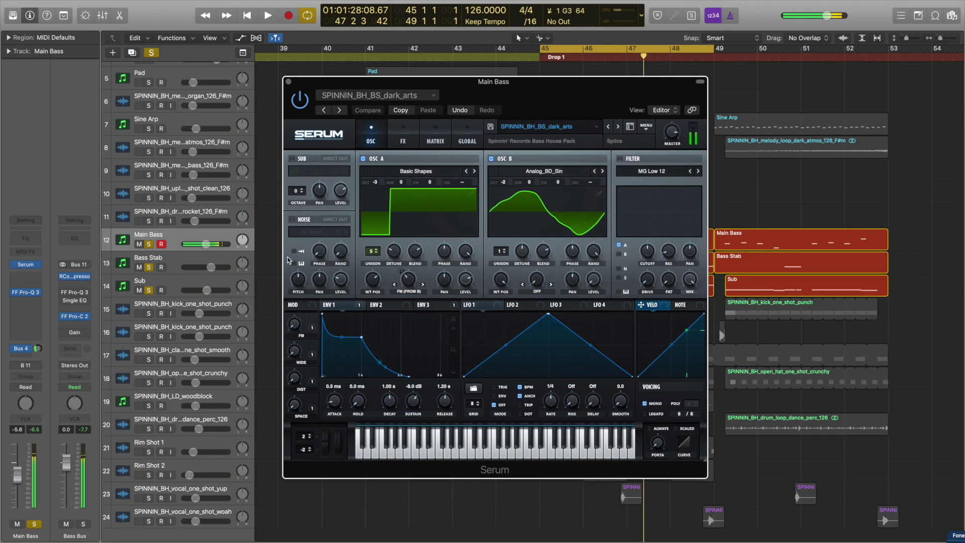
key(w)
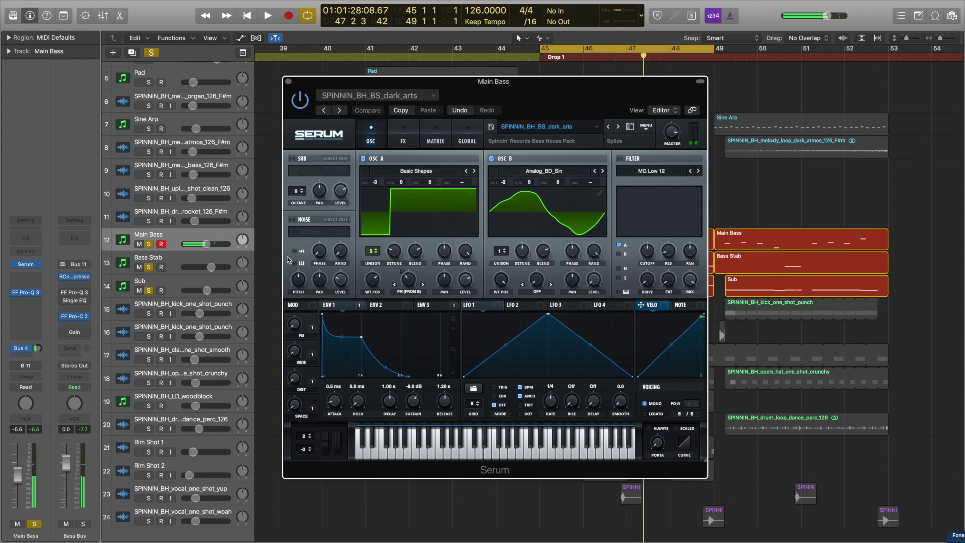
click(148, 267)
click(149, 290)
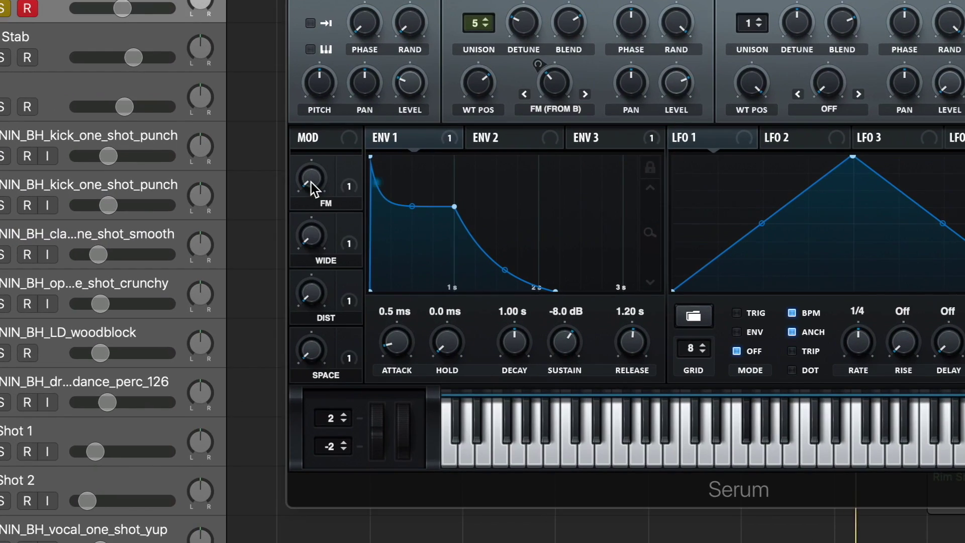
Set Main Bass macros to FM 100%, DIST about 69%, SPACE 21%, then unsolo and play
drag(300, 258, 289, 158)
drag(297, 39, 305, 66)
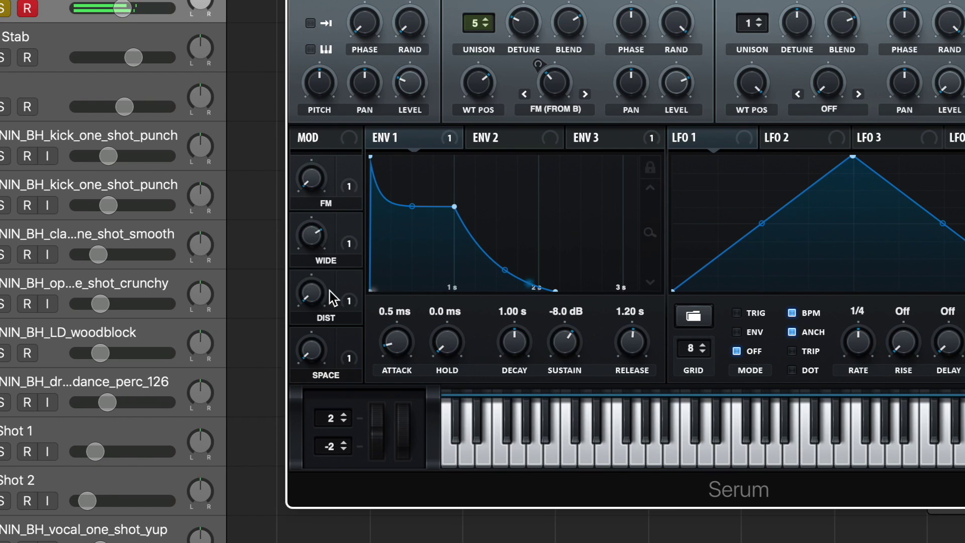
drag(332, 297, 308, 151)
click(315, 343)
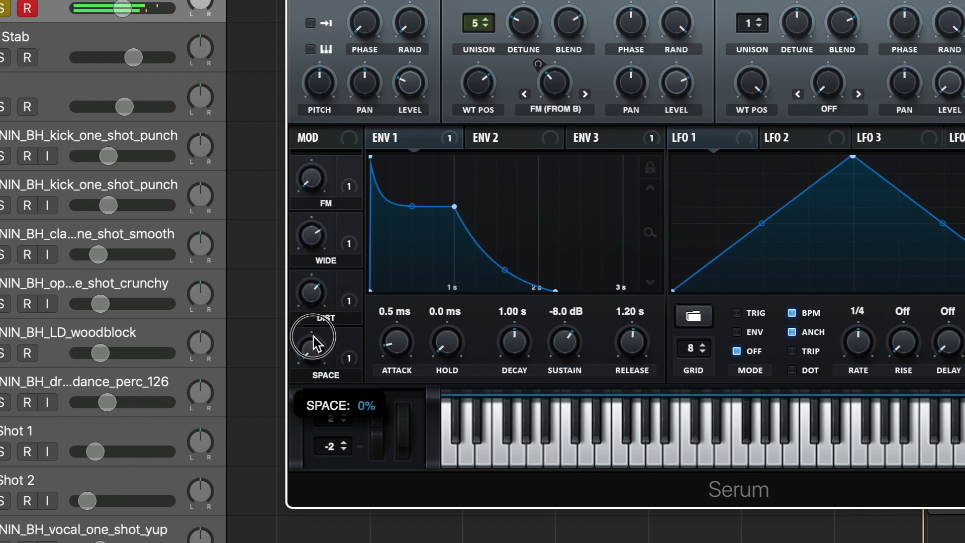
drag(312, 343, 316, 323)
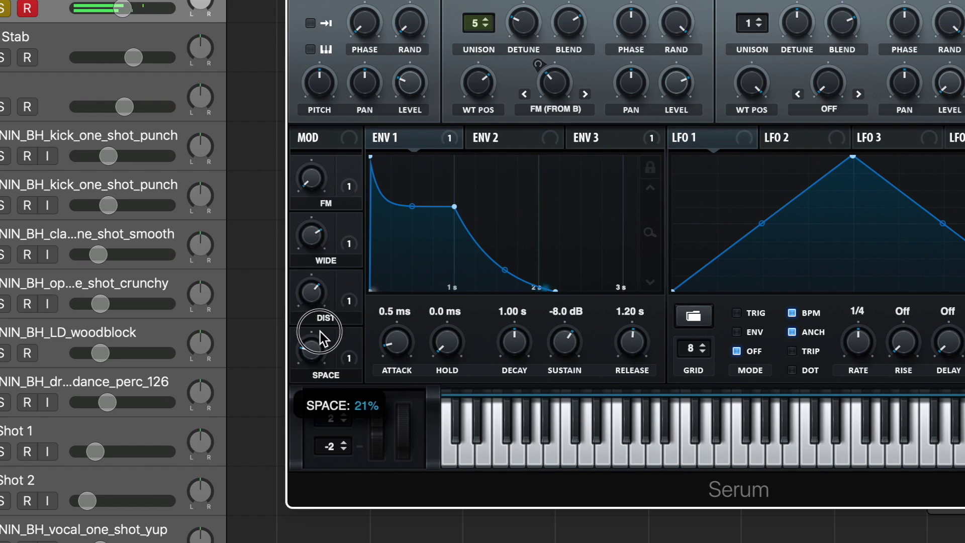
drag(319, 257, 313, 377)
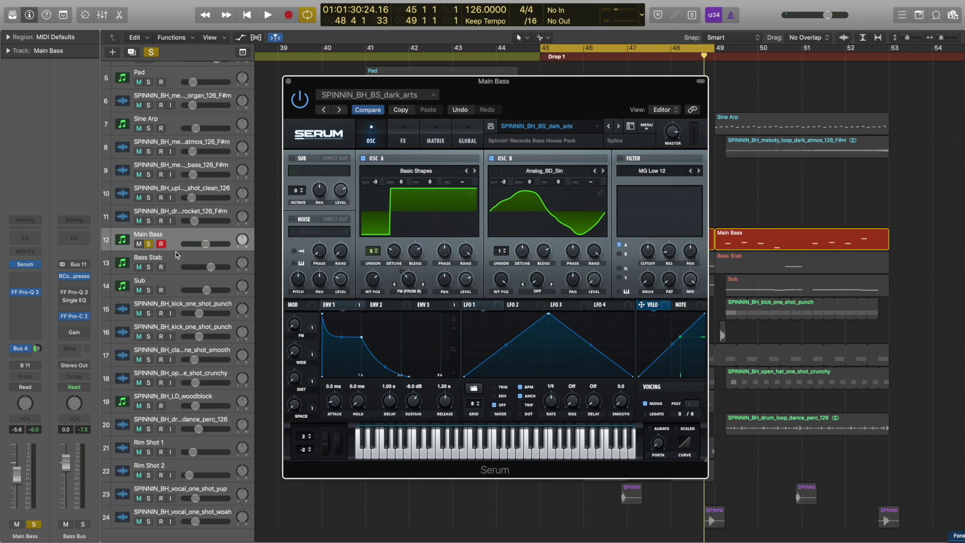
click(149, 244)
key(space)
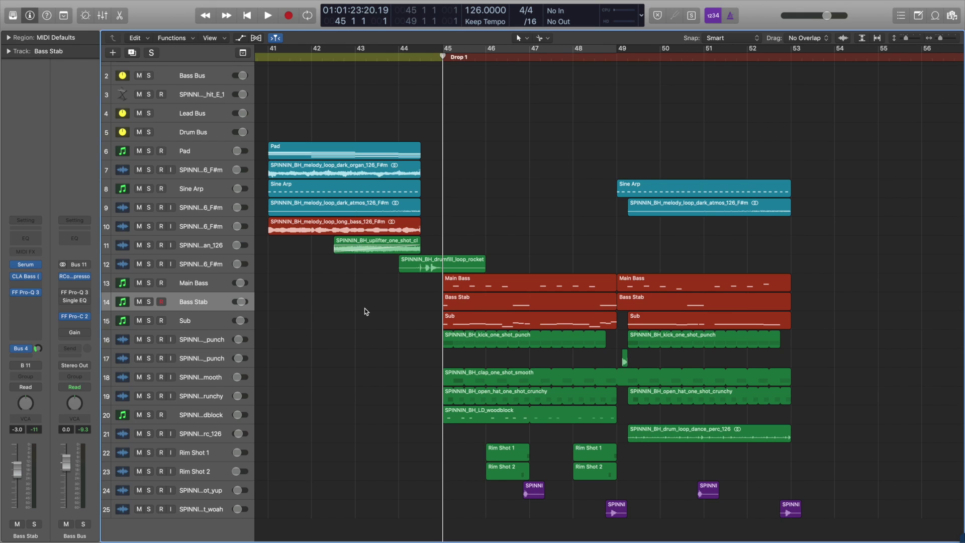
Solo the Bass Stab track, show its region's notes, and play briefly from bar 45
click(149, 302)
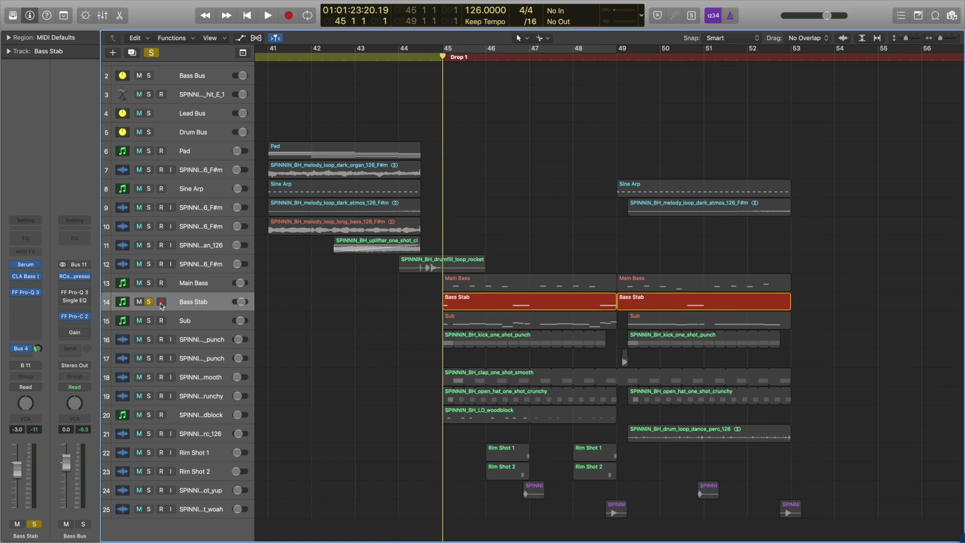
click(480, 300)
key(e)
key(space)
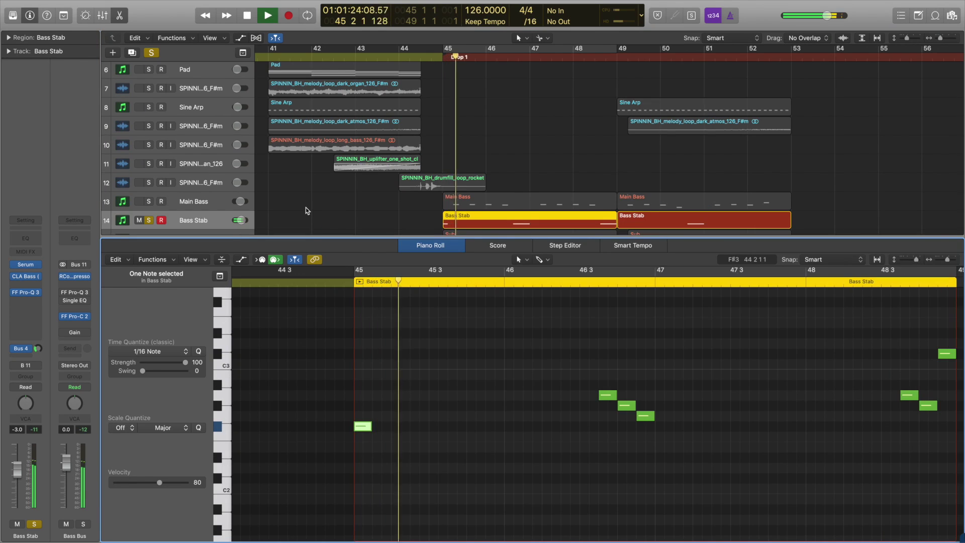
key(space)
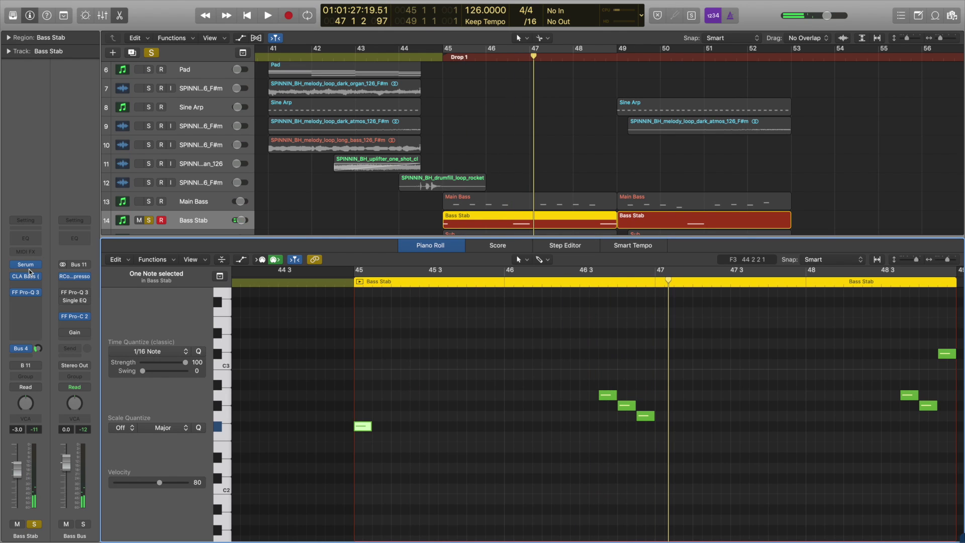
Load the SPINNIN_BH_BS_crunchy preset into the Bass Stab's Serum and replay the cycle from bar 45
click(28, 267)
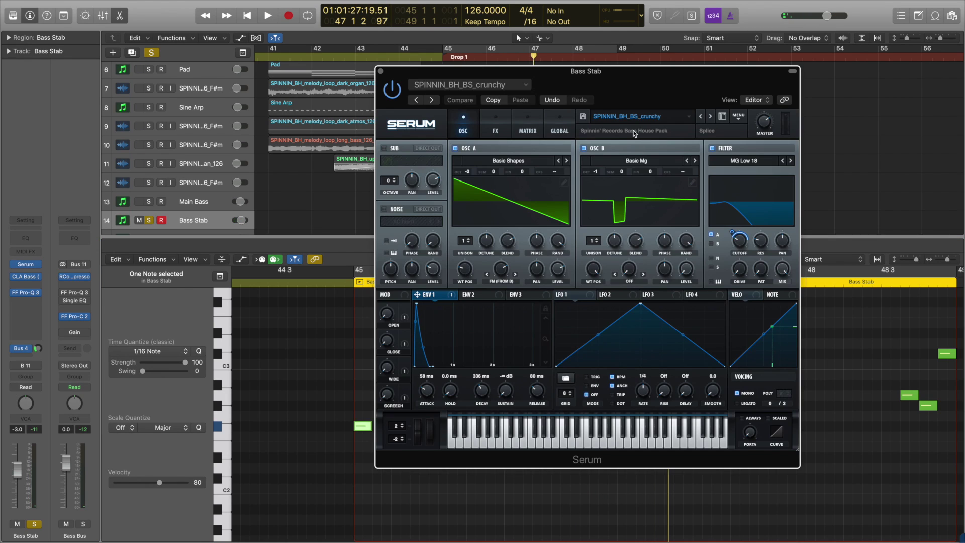
click(635, 116)
mouse_move(664, 144)
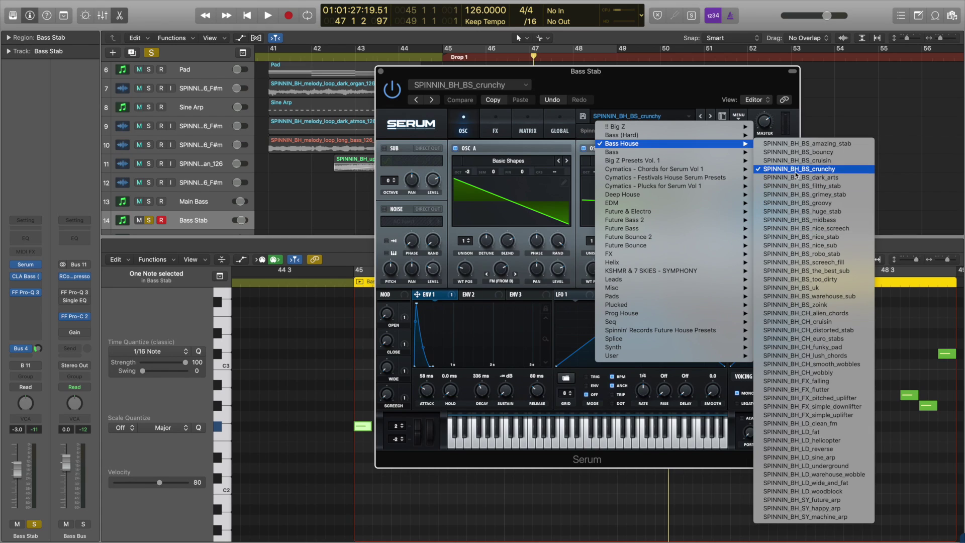
click(795, 171)
key(c)
key(space)
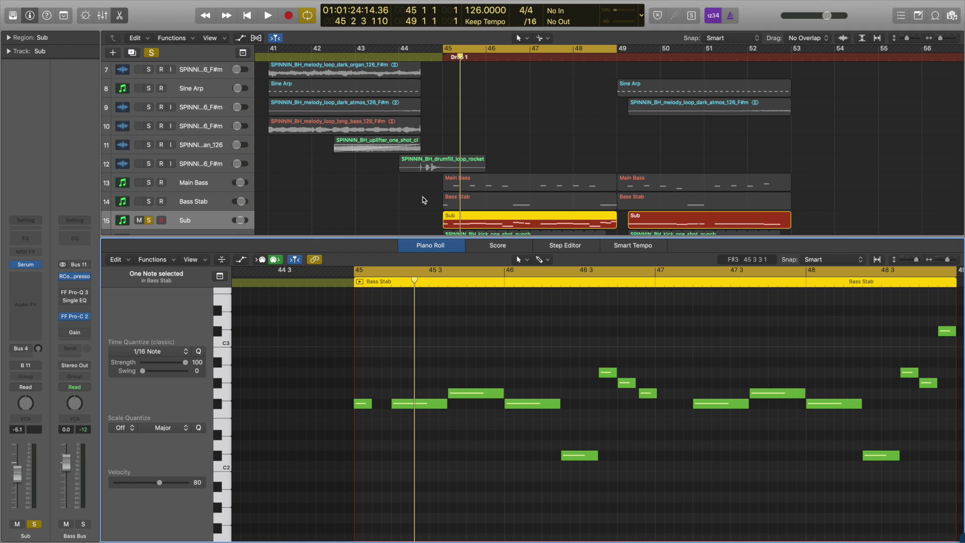
Raise the Sub's Serum Open macro to 33% and Wide Layer to 39%, unsolo it, close Serum
click(26, 265)
drag(28, 268, 27, 225)
drag(35, 289, 28, 212)
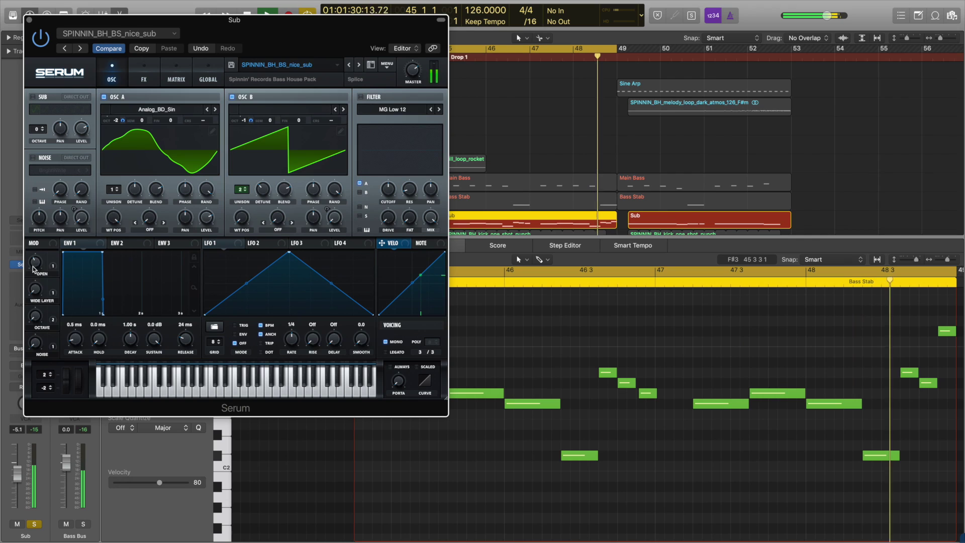
key(space)
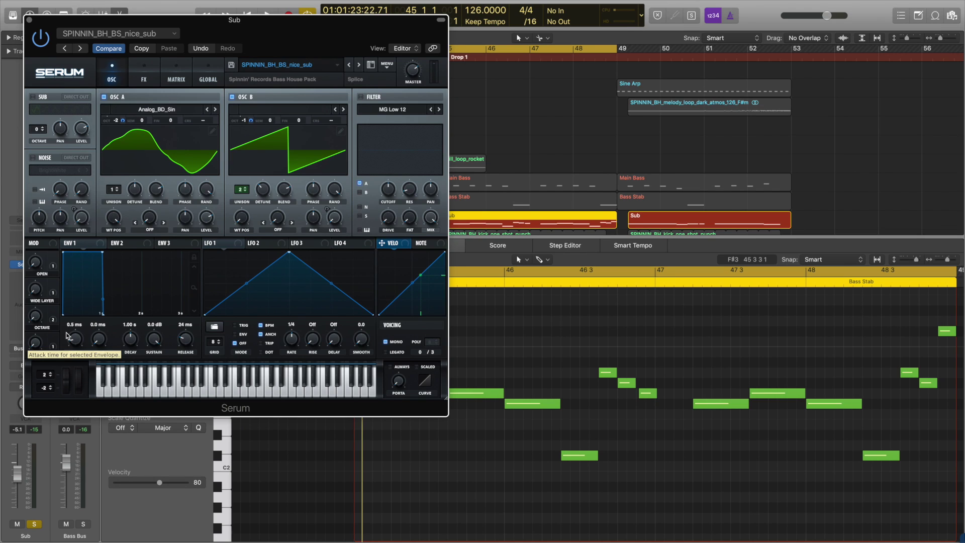
key(s)
key(space)
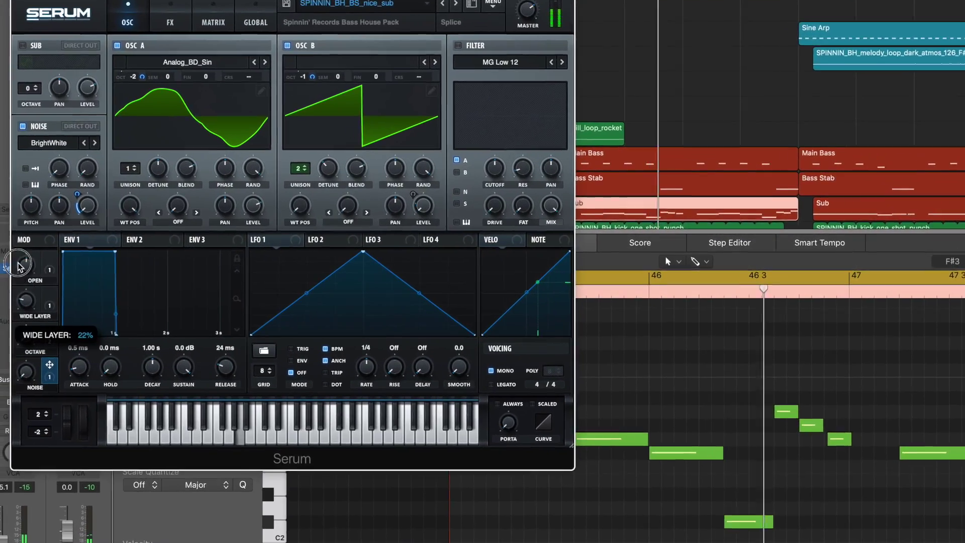
drag(18, 263, 18, 242)
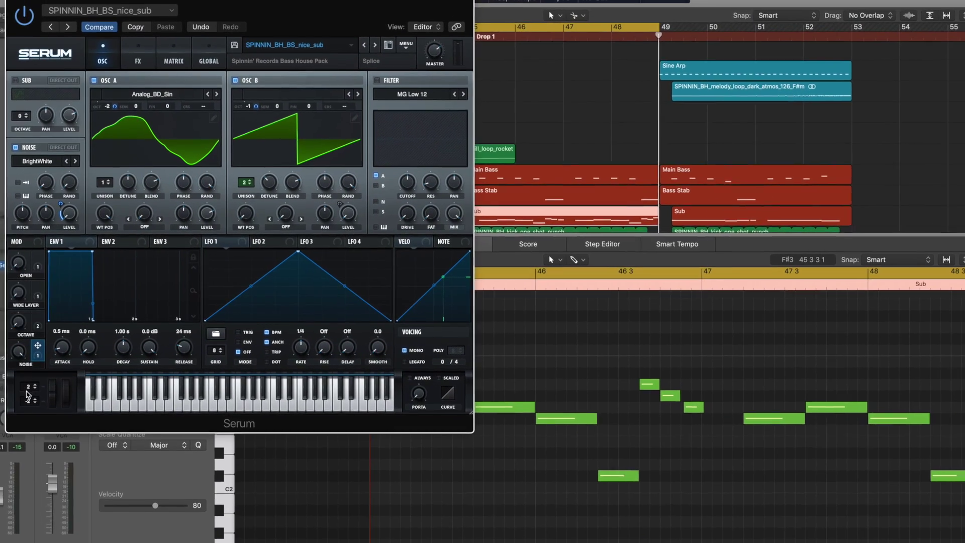
key(space)
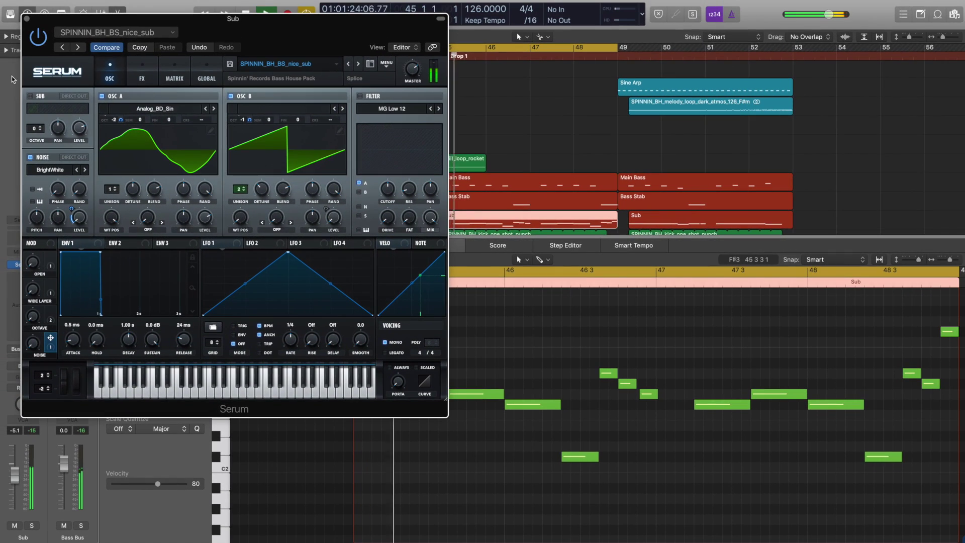
click(27, 19)
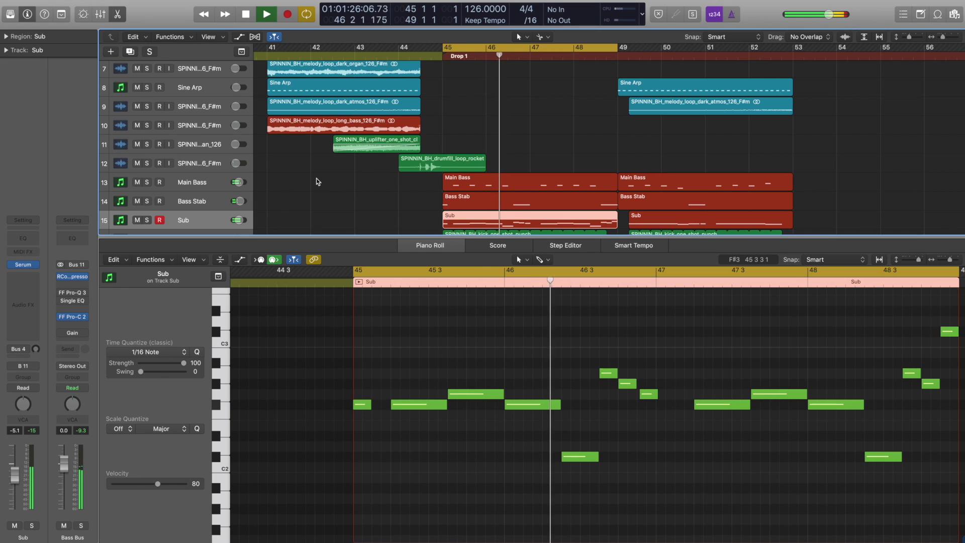
Solo the Sine Arp, open its bar-49 region notes, and raise its Serum OPEN macro to about 77%
key(e)
click(533, 196)
key(space)
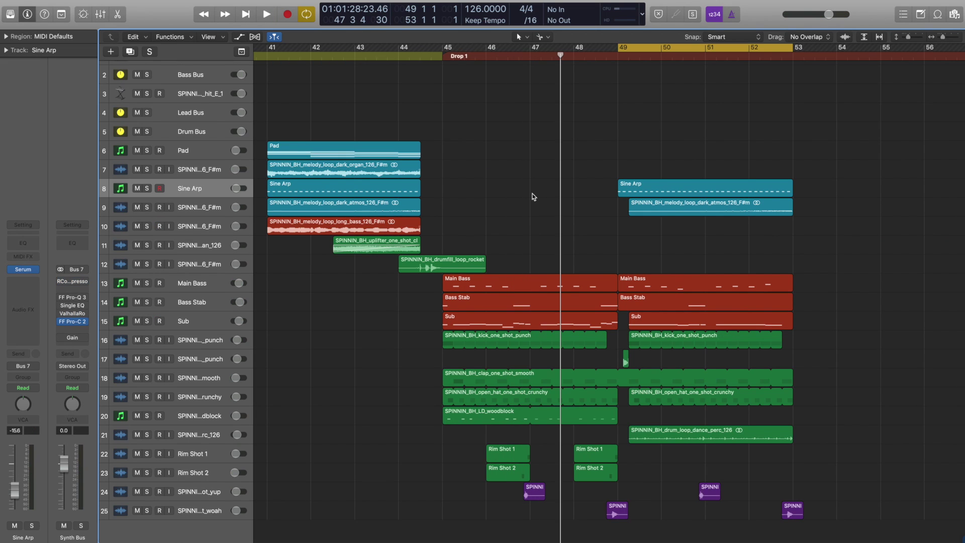
click(148, 188)
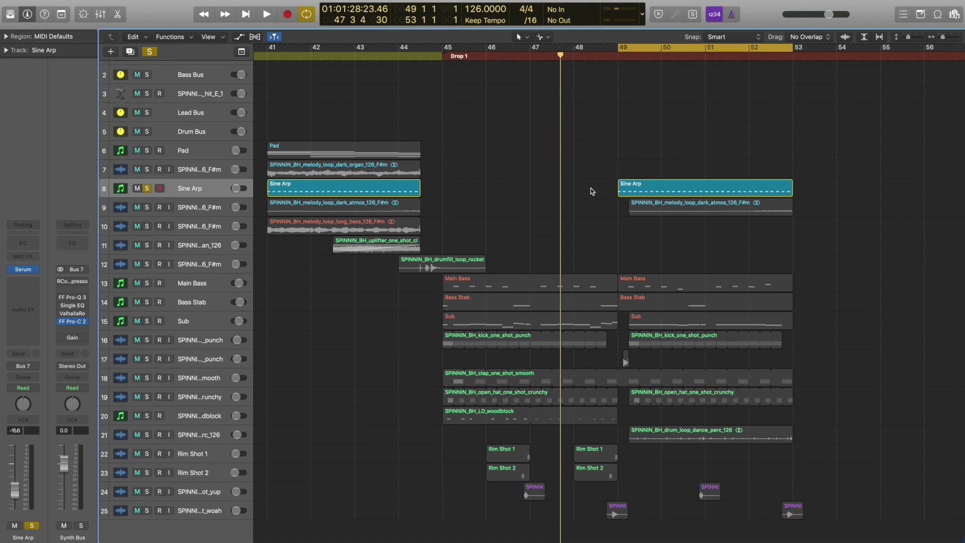
double_click(626, 188)
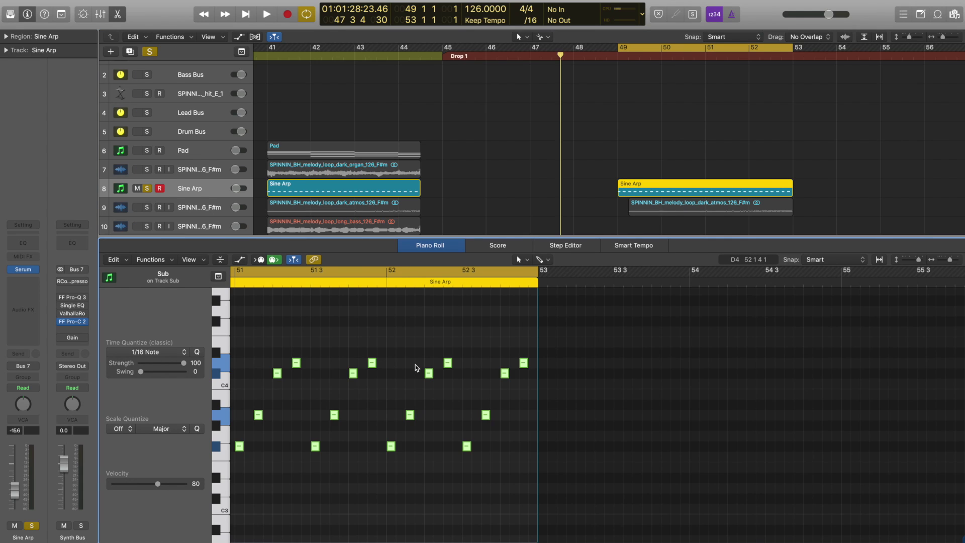
key(space)
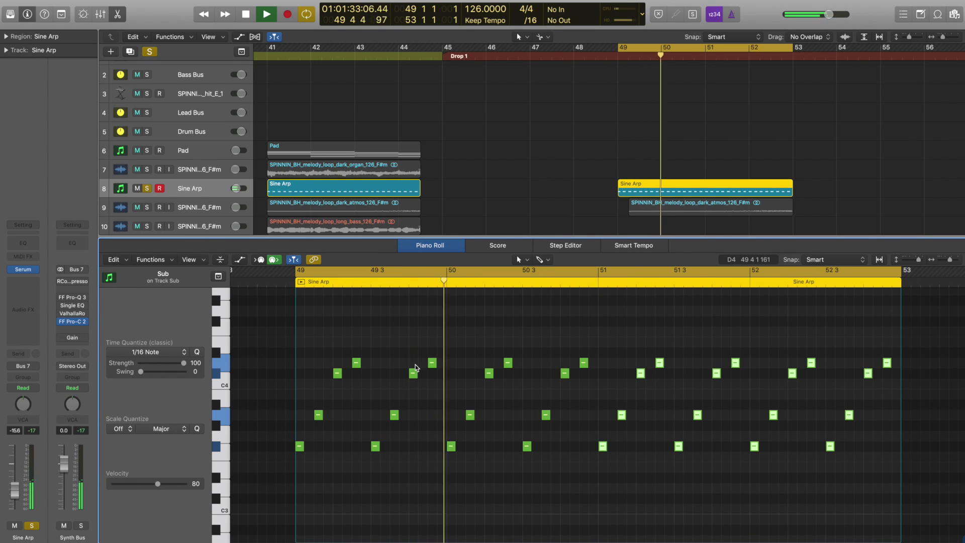
key(v)
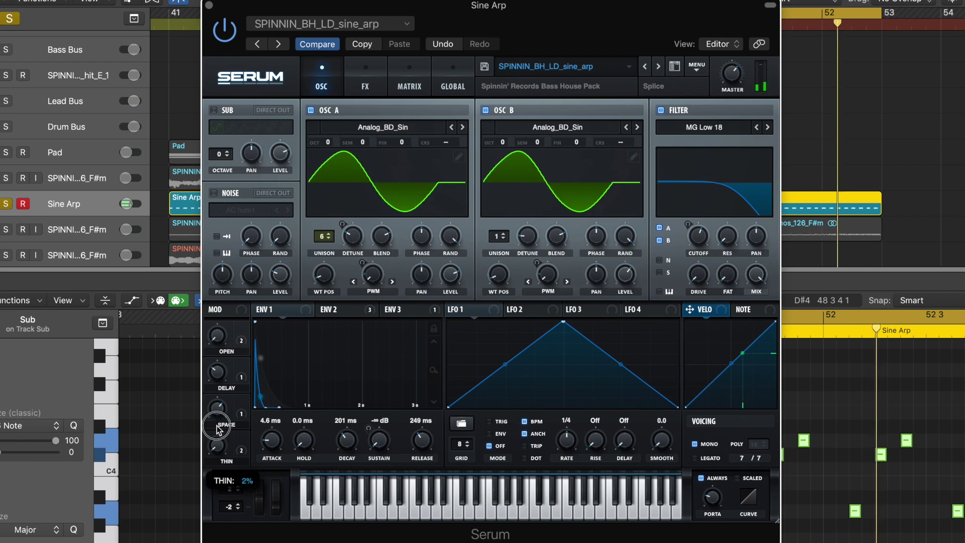
drag(215, 327, 221, 301)
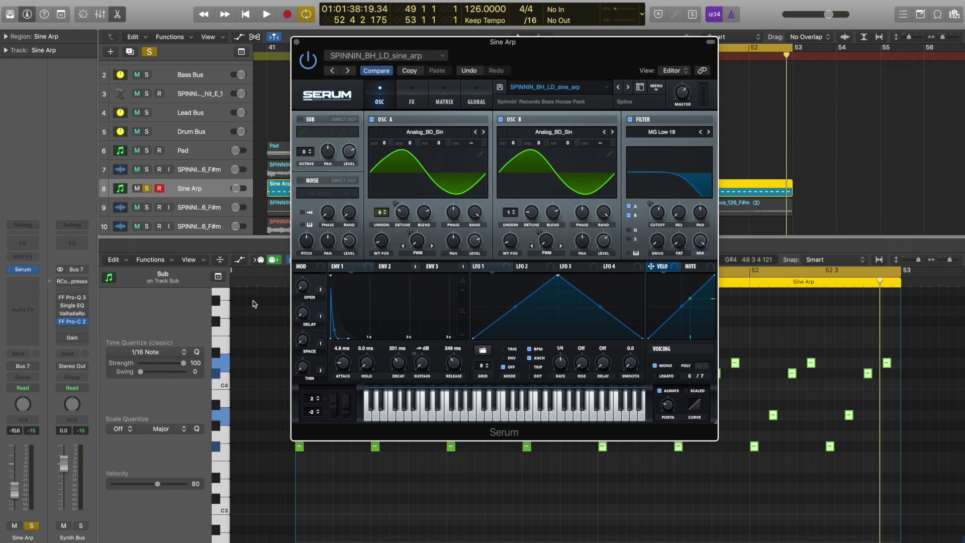
Close the Sine Arp synth, unsolo it, and play the full mix from bar 49
click(294, 40)
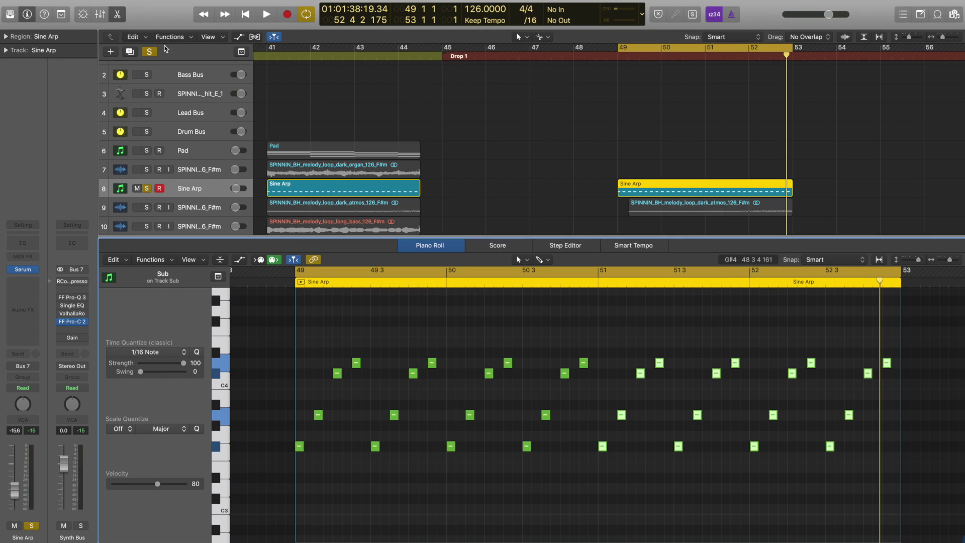
click(150, 52)
key(space)
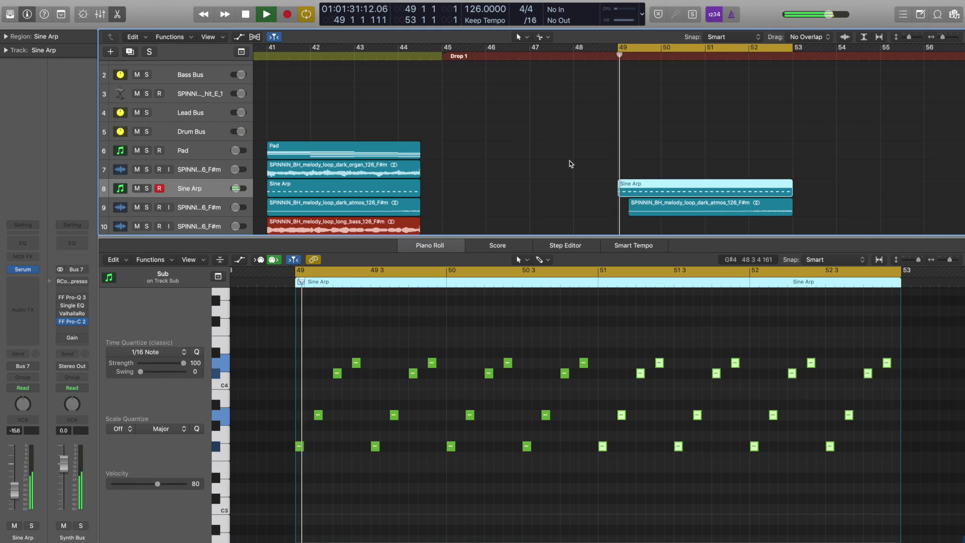
key(e)
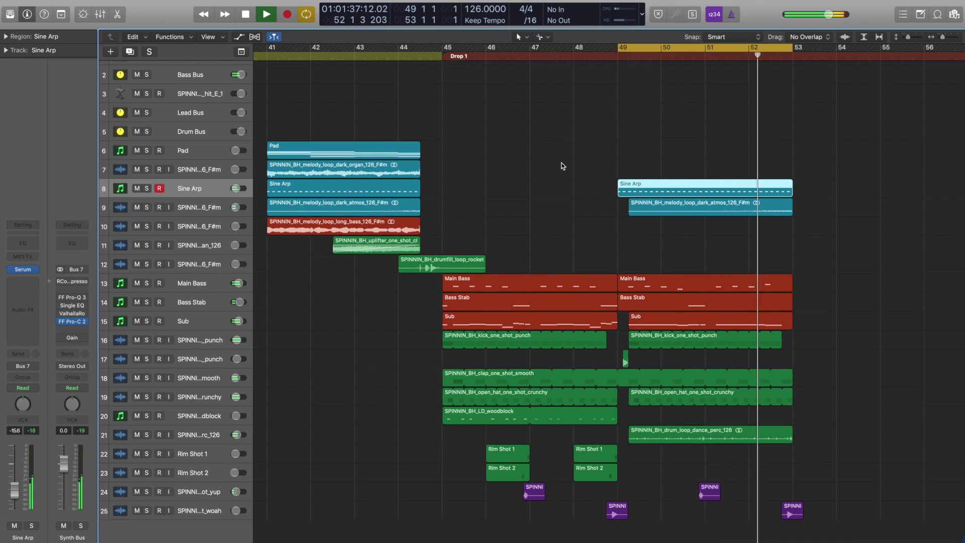
key(space)
Solo the Sine Arp to inspect its zoomed-in notes, then move the cycle to bars 41–45
key(s)
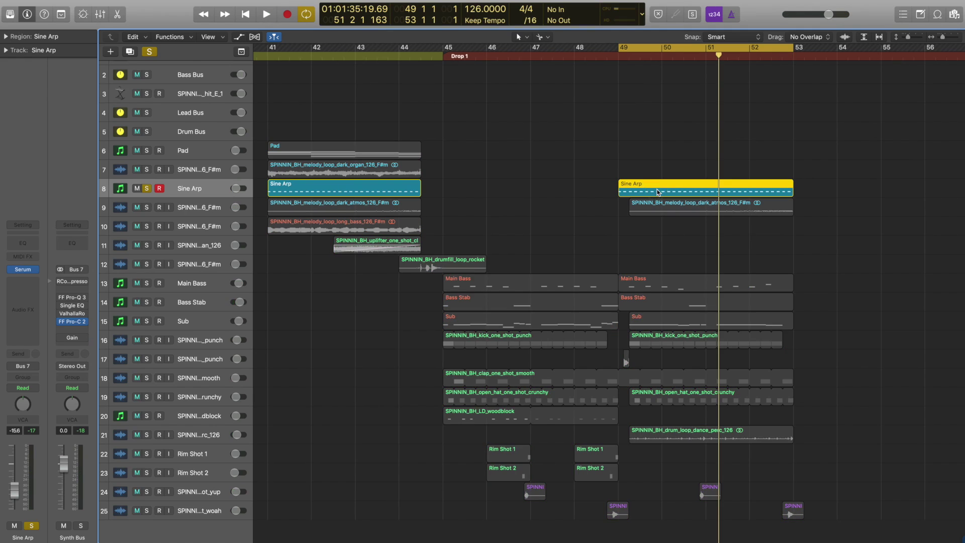
double_click(658, 192)
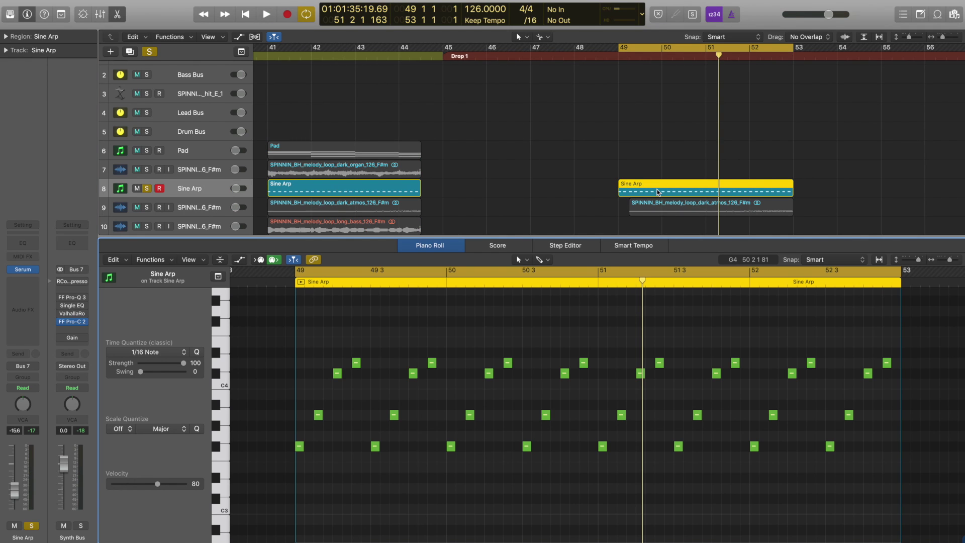
key(super+Right)
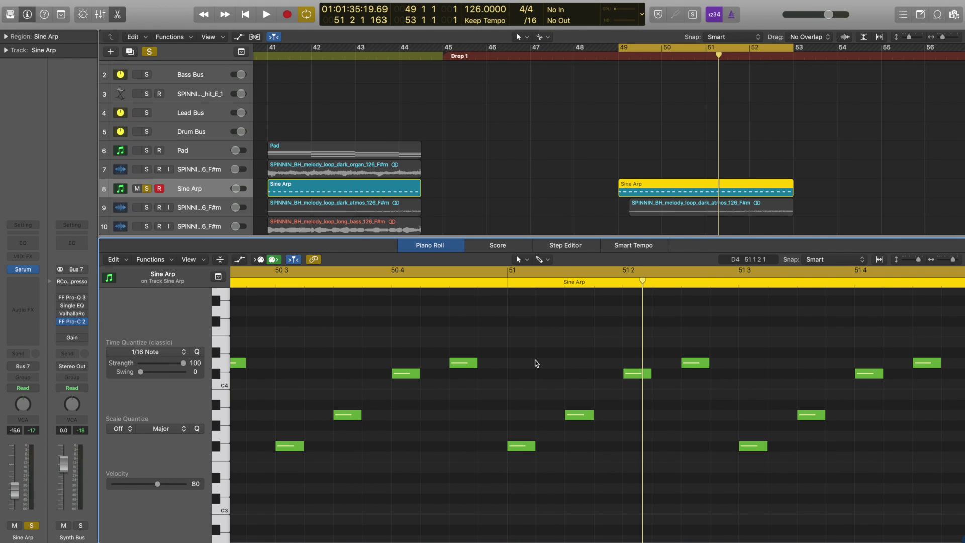
key(e)
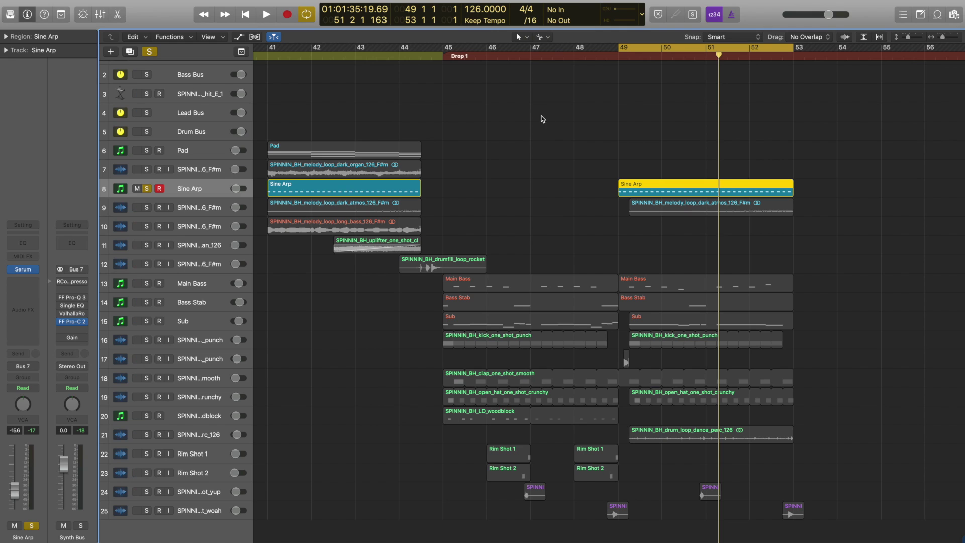
drag(266, 48, 442, 50)
Clear all solos, then solo the dark organ loop and Pad tracks while playing from bar 41
click(149, 51)
key(space)
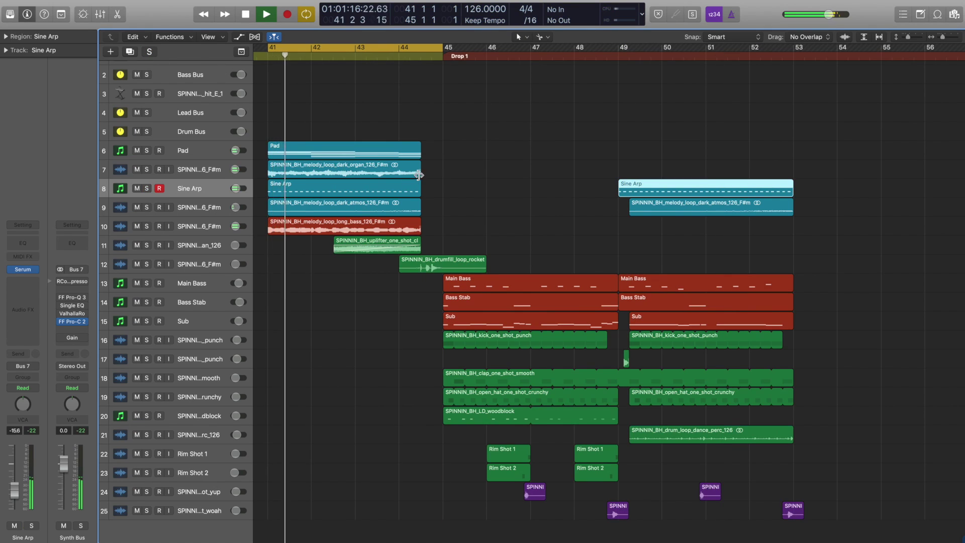
key(space)
click(146, 169)
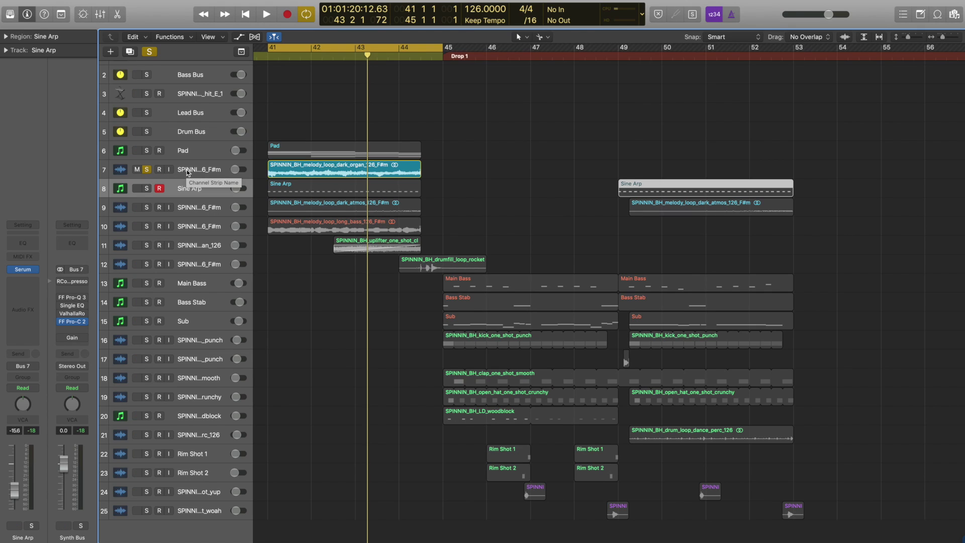
key(space)
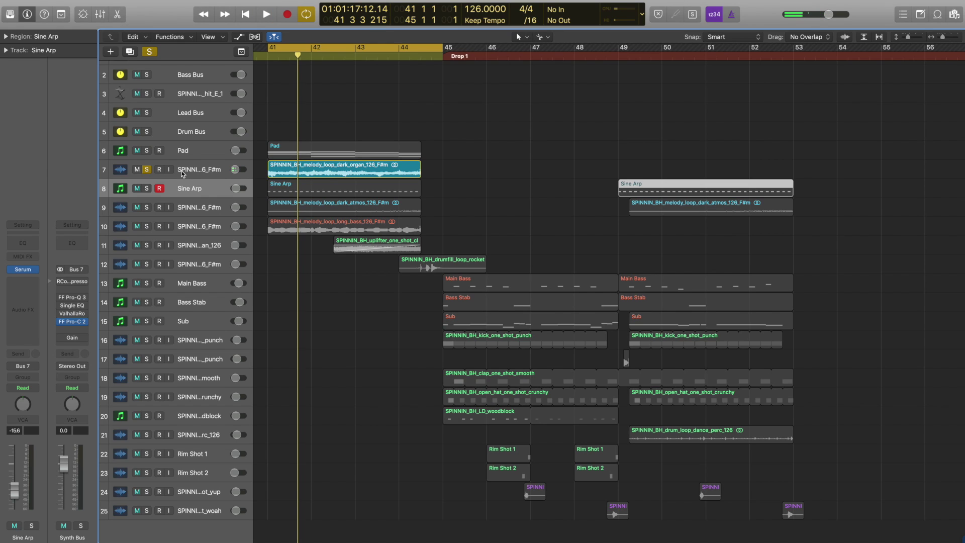
click(147, 150)
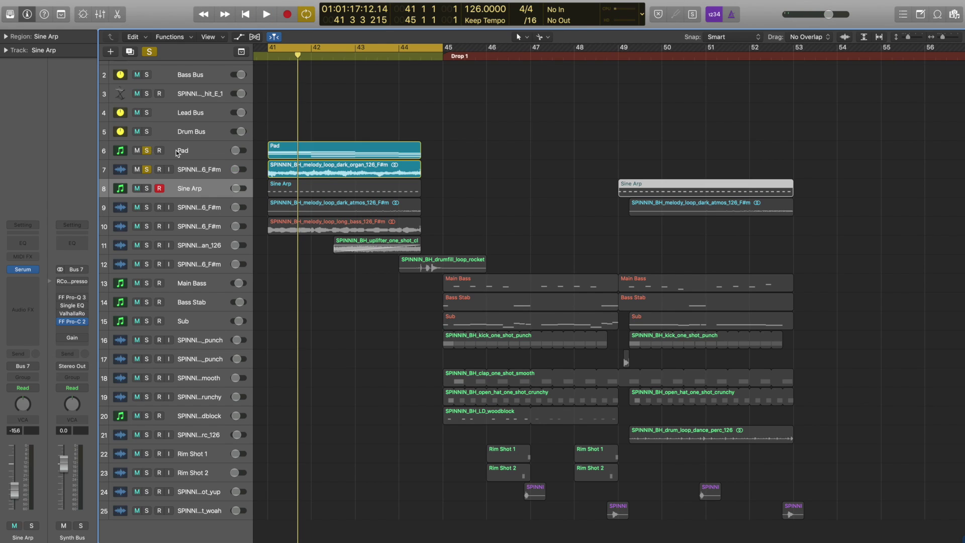
click(184, 150)
click(22, 240)
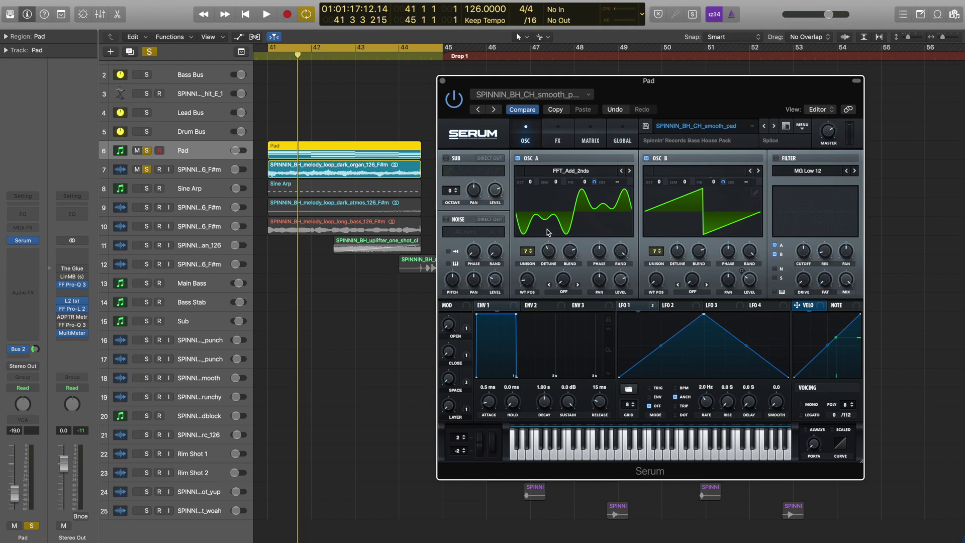
key(space)
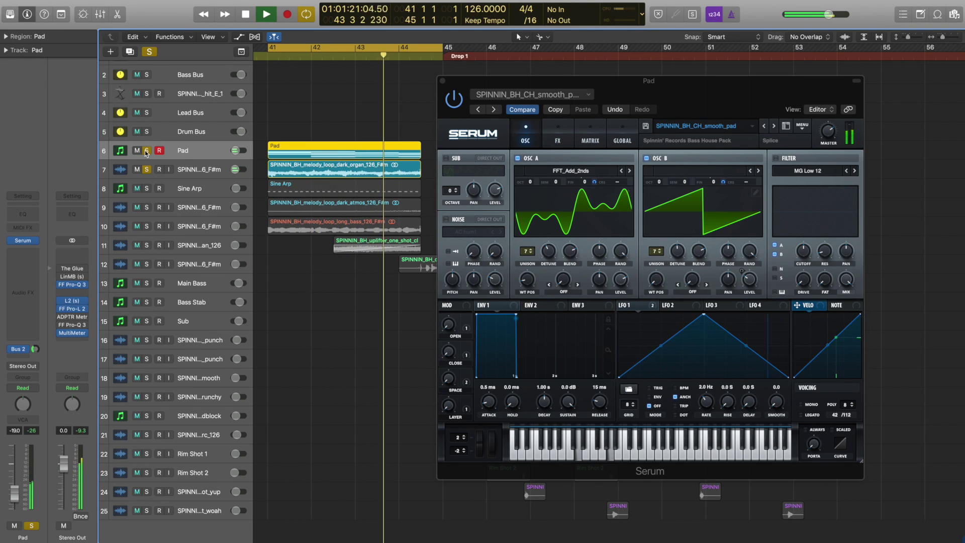
key(space)
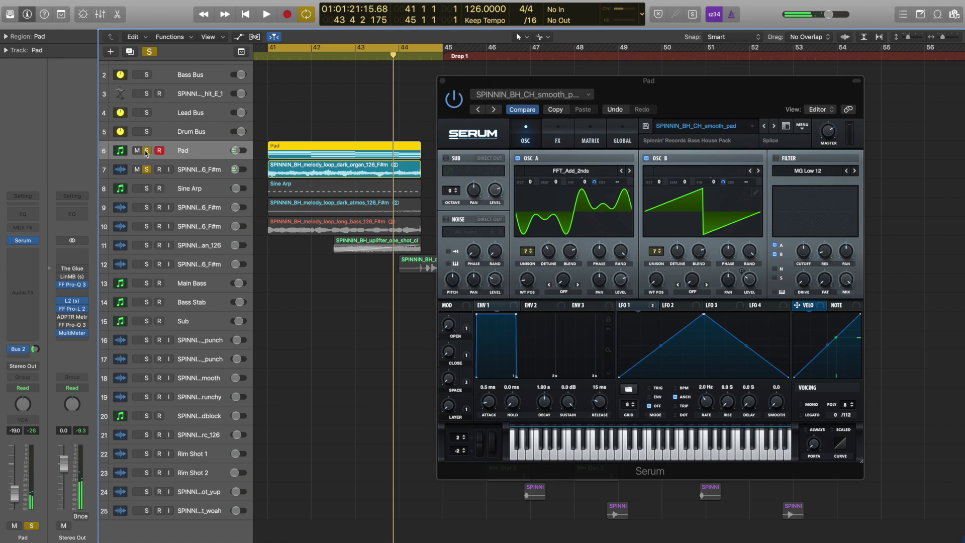
Create a duplicate Pad track (track 7) and copy the Pad region onto it
key(v)
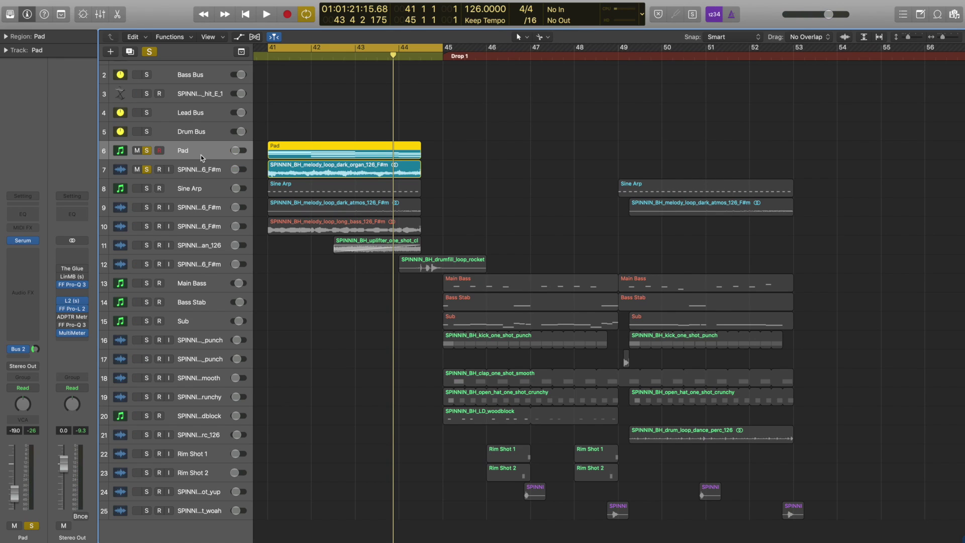
key(super+d)
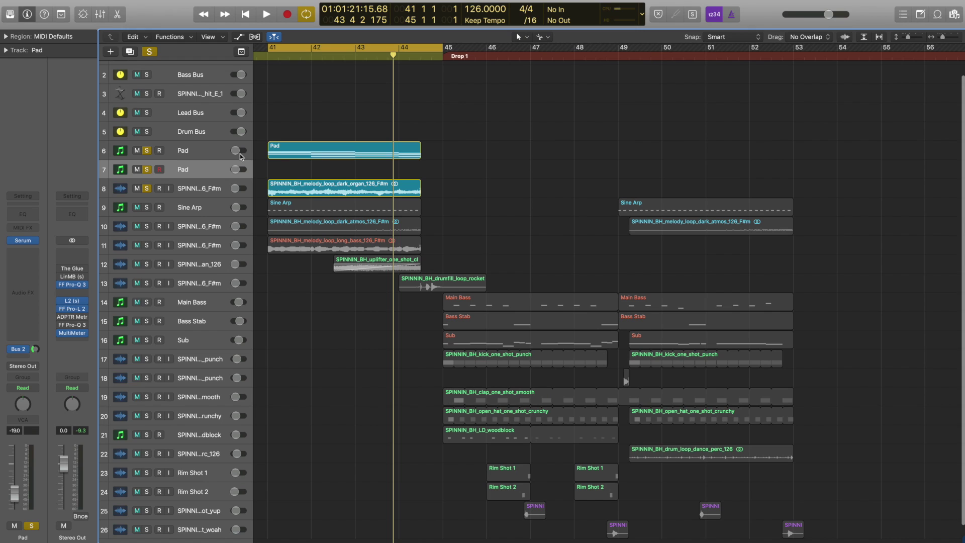
click(295, 158)
drag(295, 158, 292, 169)
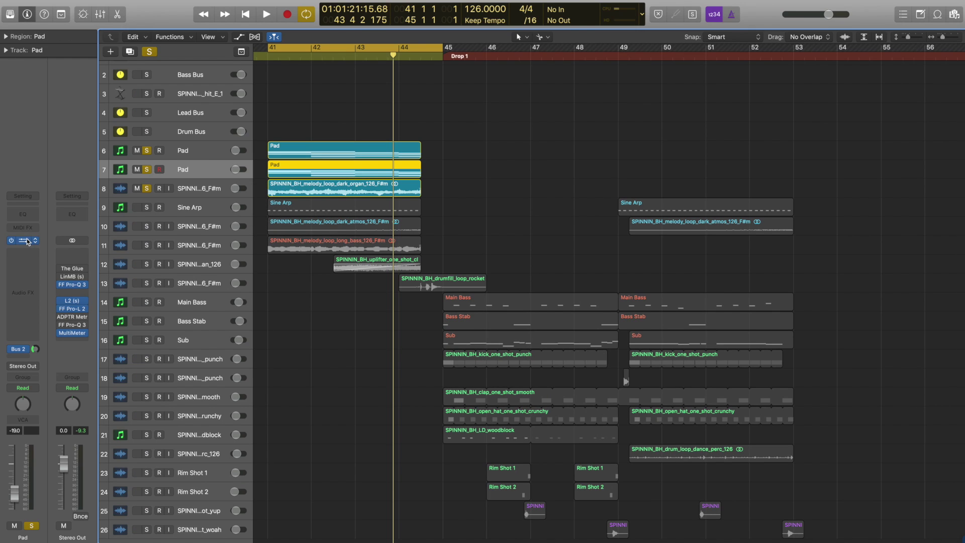
Open track 7's Serum window, move it to screen centre, and show its preset list
key(v)
drag(269, 10, 498, 49)
click(520, 99)
Load Bass House > SPINNIN_BH_CH_funky_pad on track 7 and audition it from bar 41
mouse_move(520, 125)
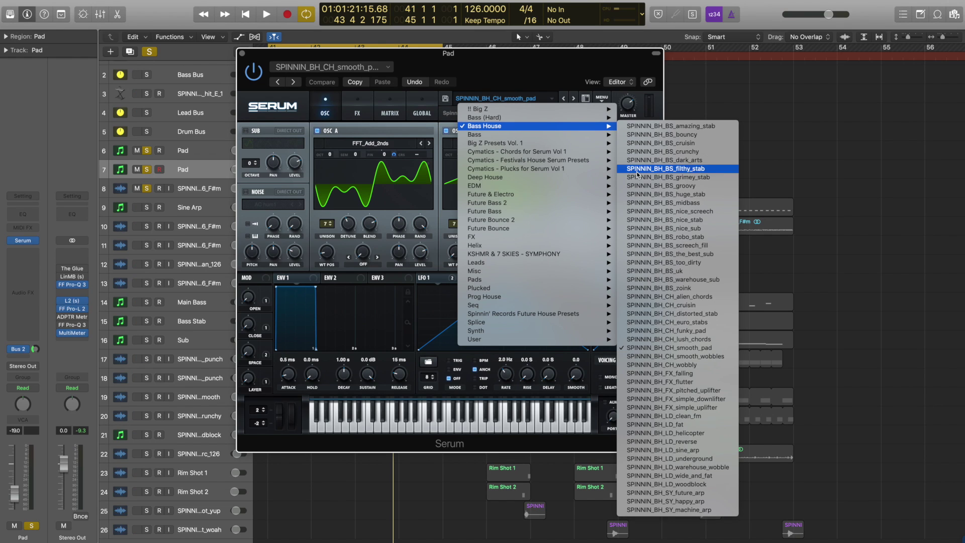
click(681, 333)
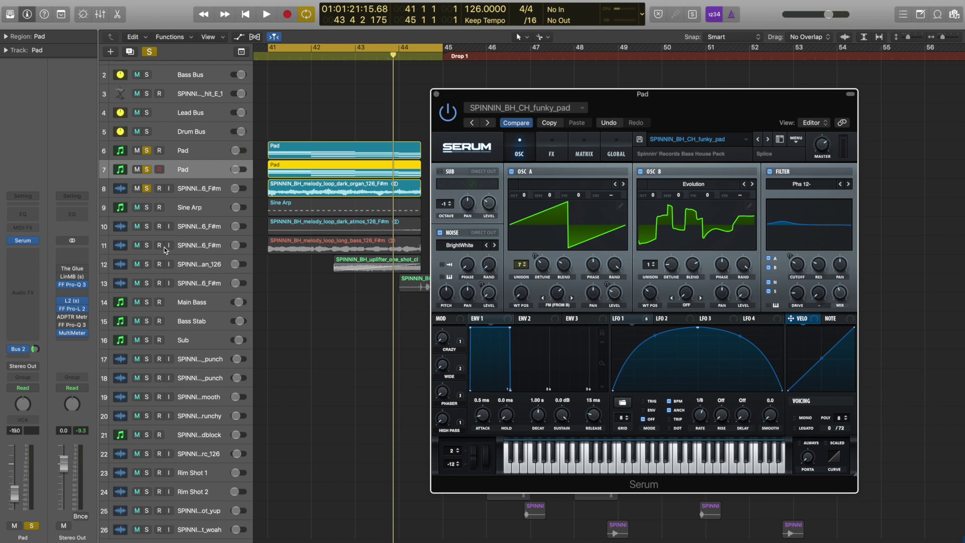
key(space)
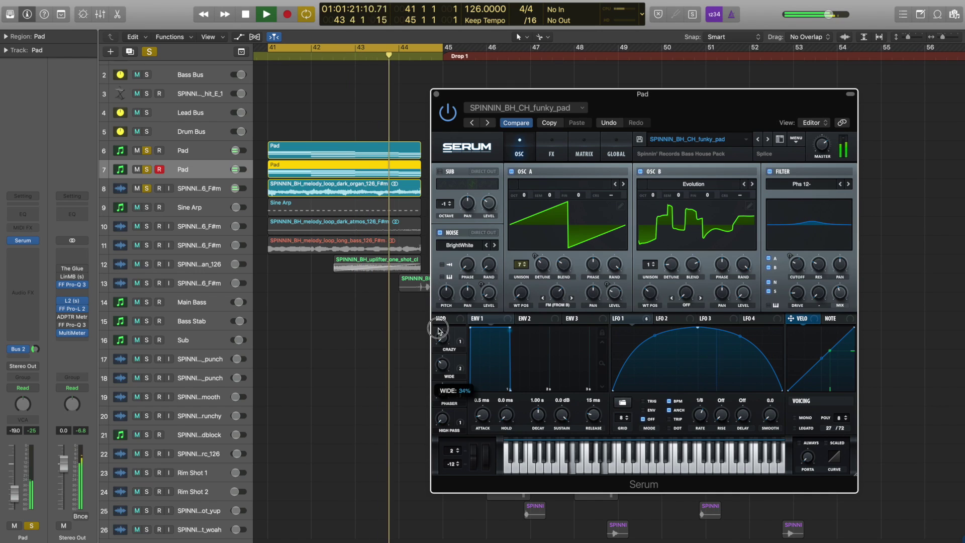
key(space)
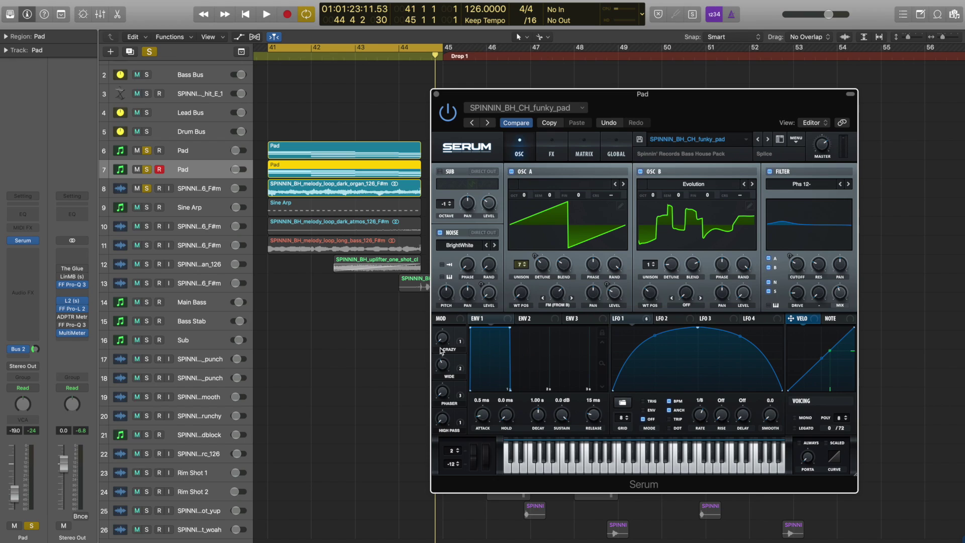
Show automation lanes and set track 7's automation parameter to Serum Macro 1
click(436, 94)
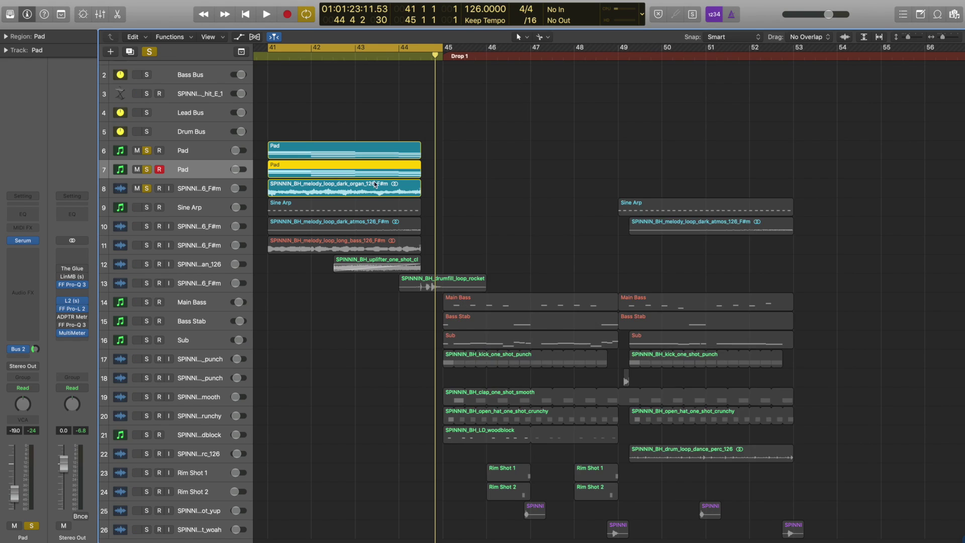
key(a)
click(208, 192)
mouse_move(236, 257)
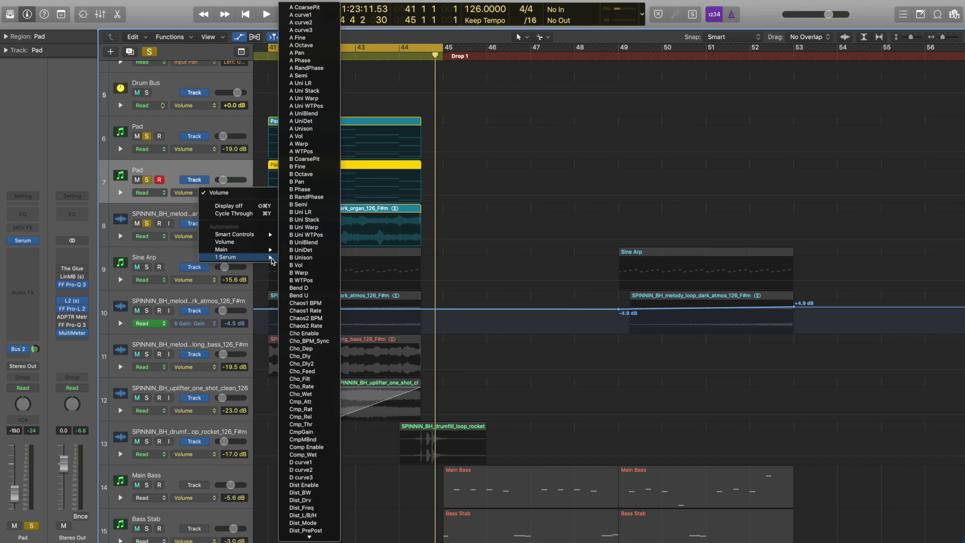
scroll(309, 272, down, 5)
scroll(309, 272, down, 15)
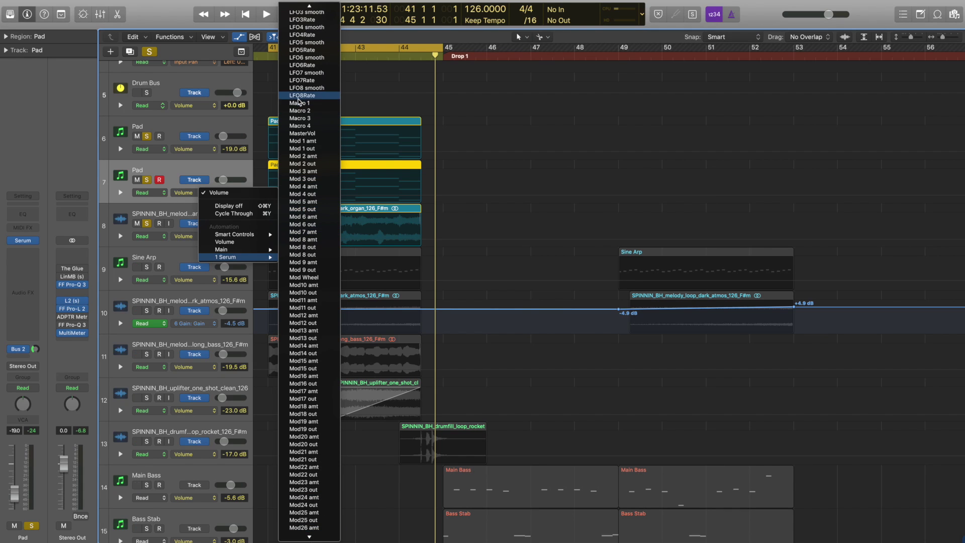
click(301, 160)
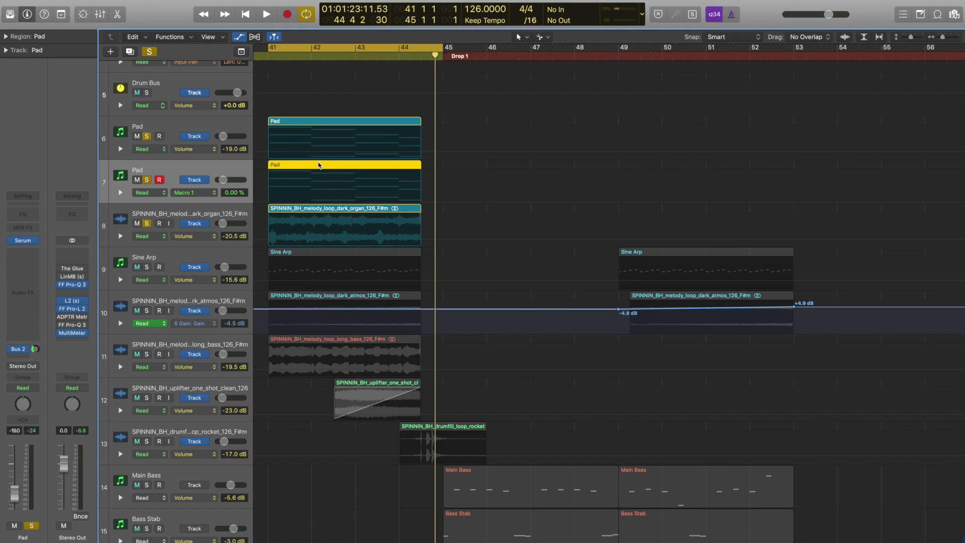
Add two Macro 1 points near bar 44, raise the last to 53.42%, and play it back
click(400, 202)
click(400, 202)
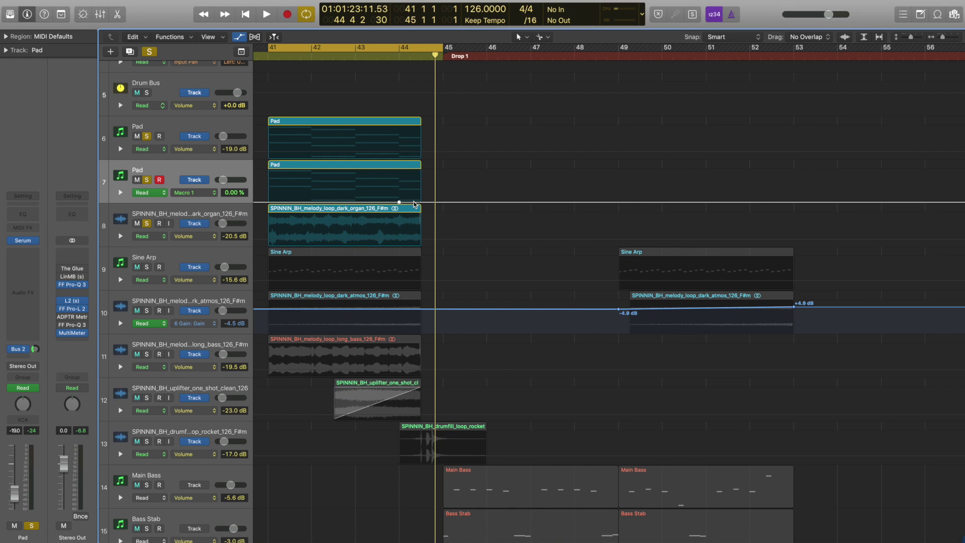
click(421, 203)
drag(436, 203, 433, 185)
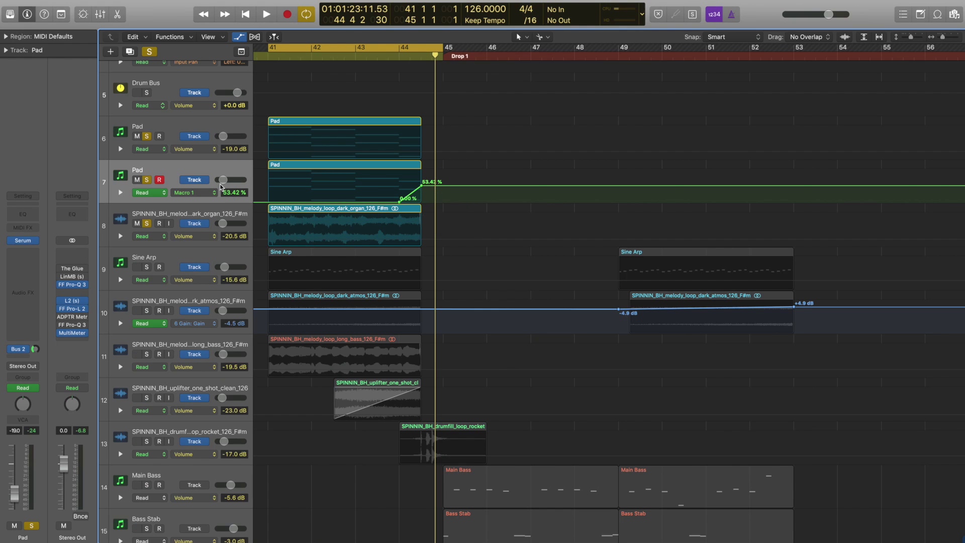
key(space)
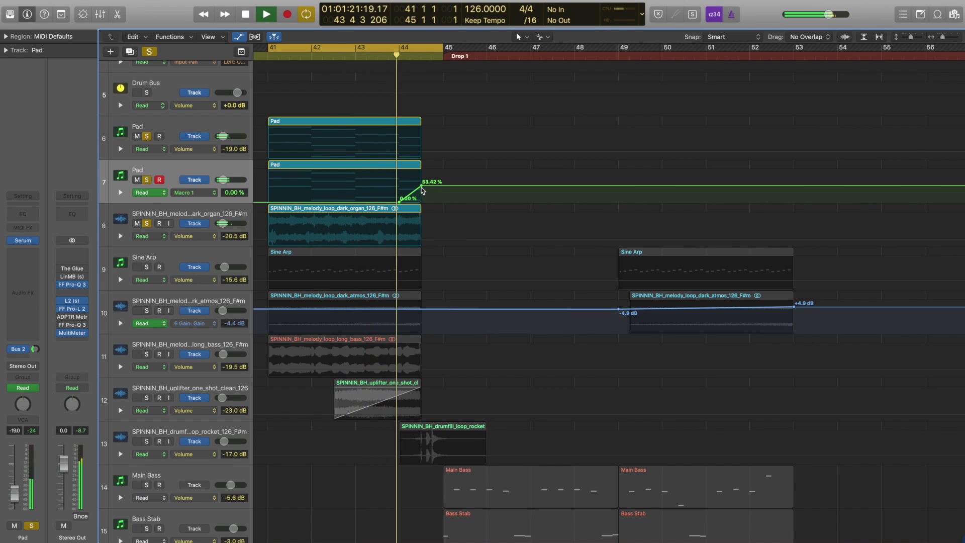
Clear all track solos, stop playback, and show Serum's effects rack
click(148, 52)
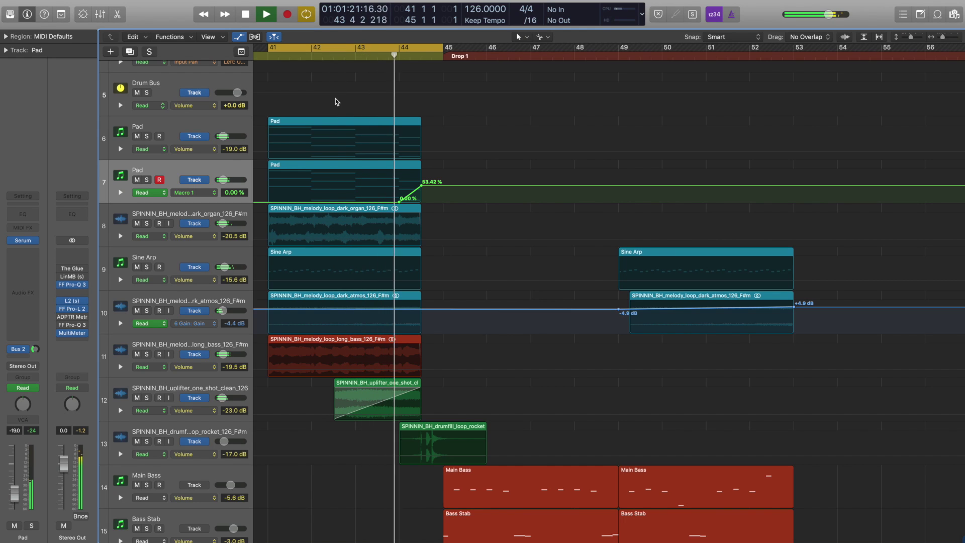
key(space)
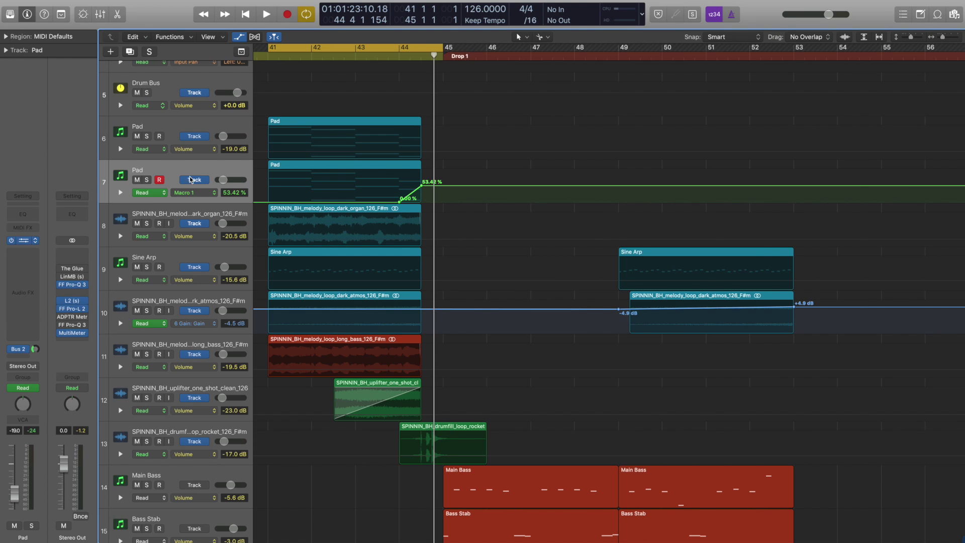
click(553, 149)
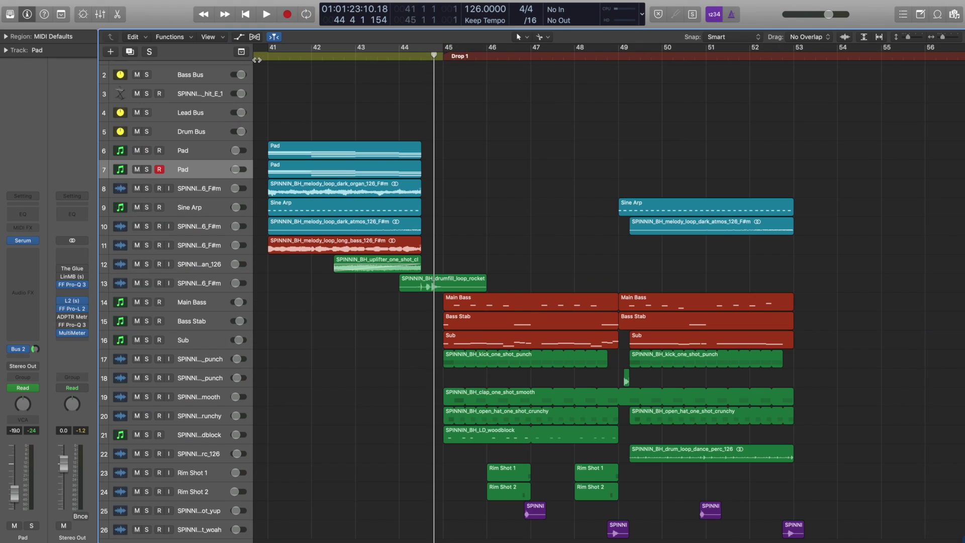
Enlarge track heights and audition the soloed dark atmos loop, including around bar 52
click(204, 225)
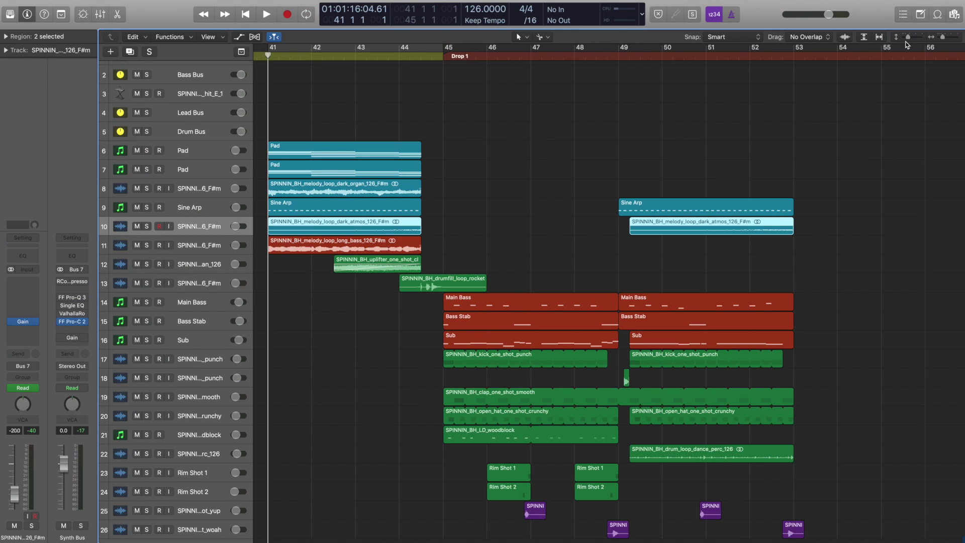
drag(906, 40, 910, 41)
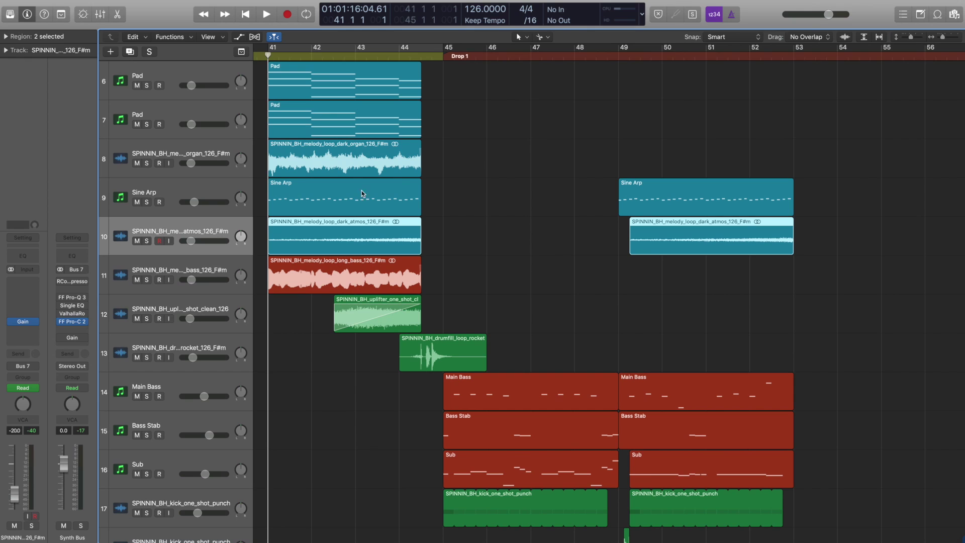
click(147, 241)
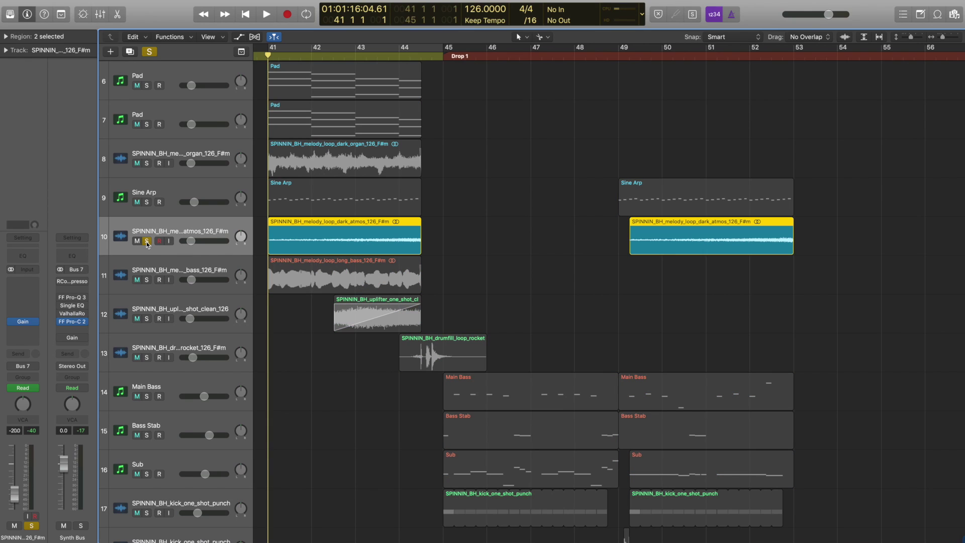
key(space)
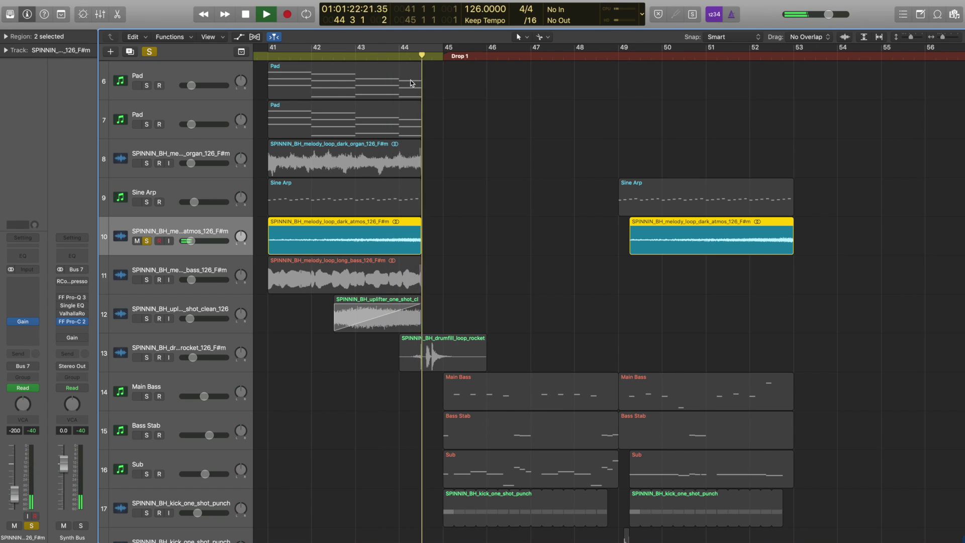
key(space)
click(744, 58)
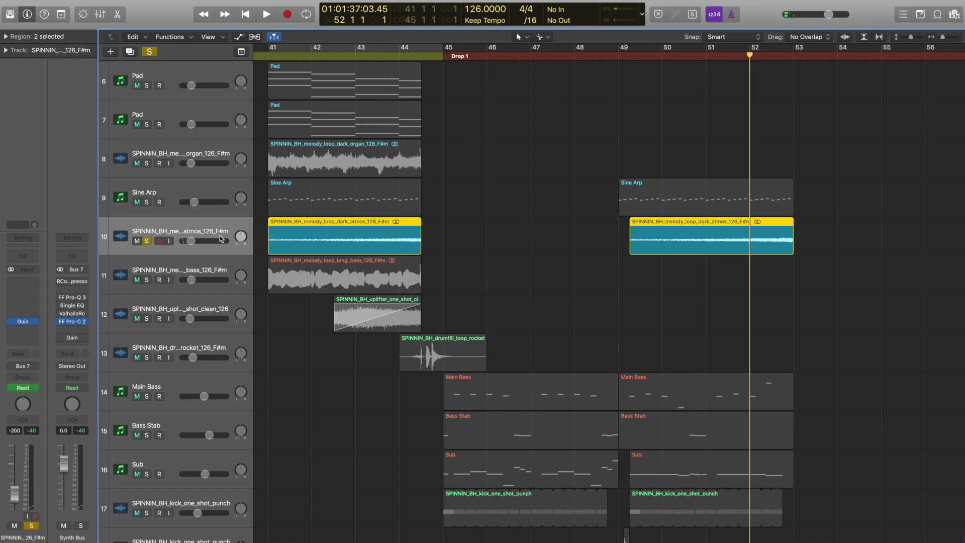
key(space)
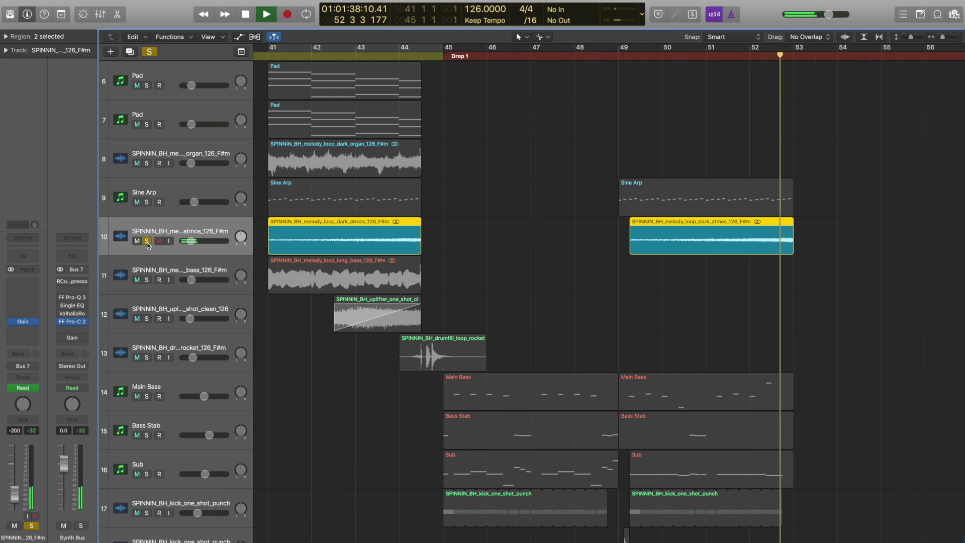
key(space)
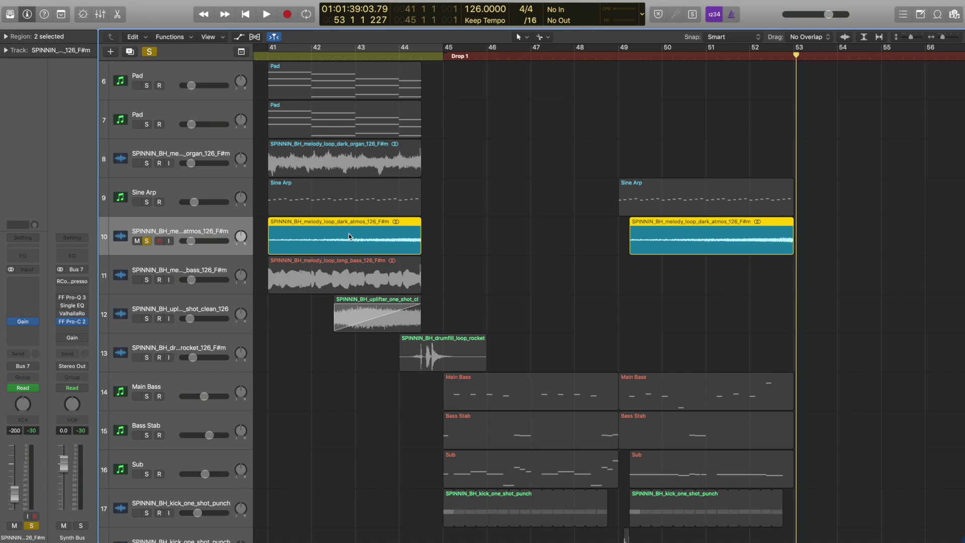
key(Return)
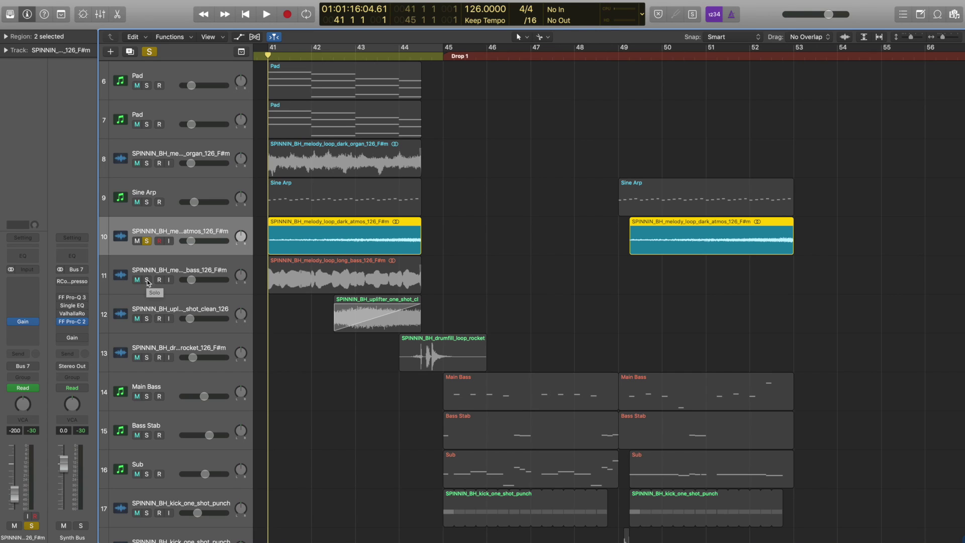
Solo the long bass and Sine Arp tracks while playing, then clear all solos
click(146, 280)
key(space)
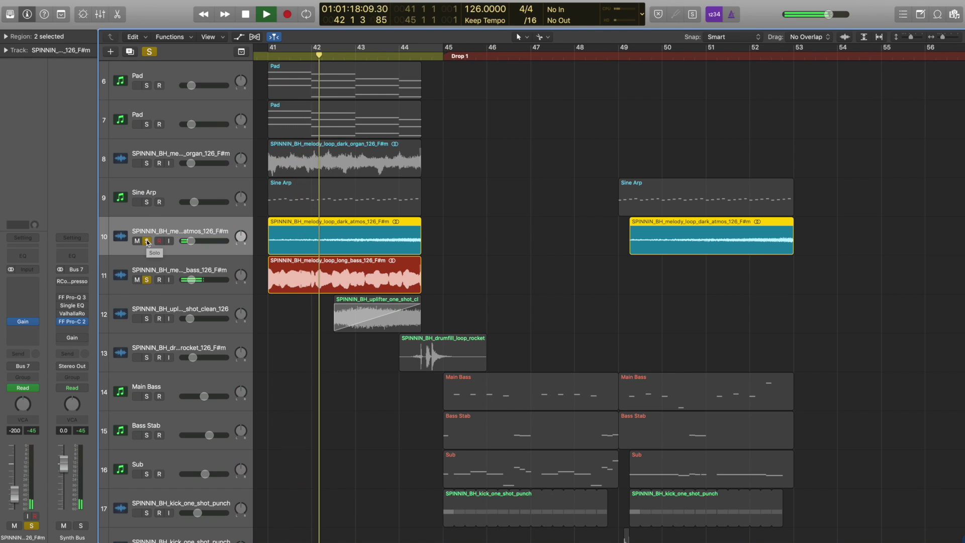
click(147, 202)
scroll(150, 151, up, 3)
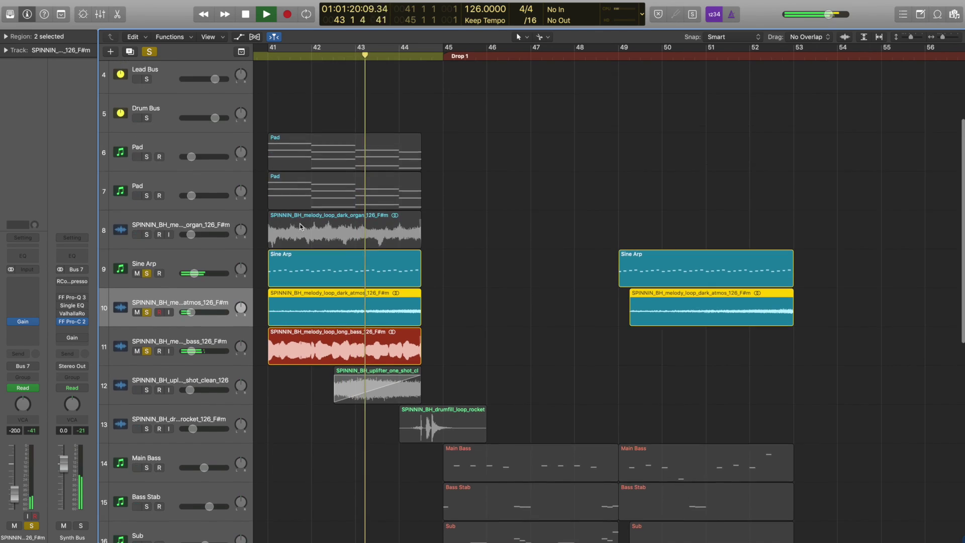
click(149, 51)
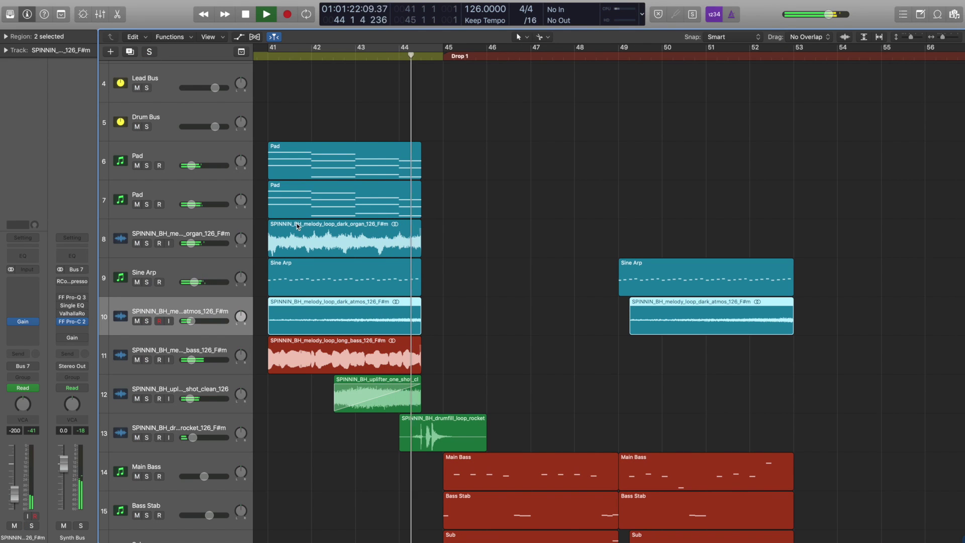
click(472, 270)
Fit the whole arrangement, stop playback near bar 53, and show the All Files browser
key(z)
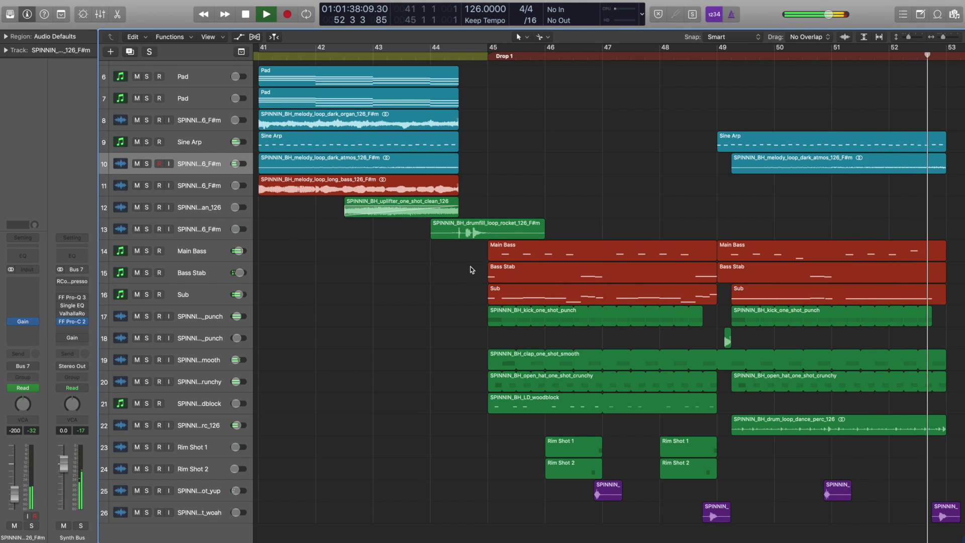
key(space)
key(f)
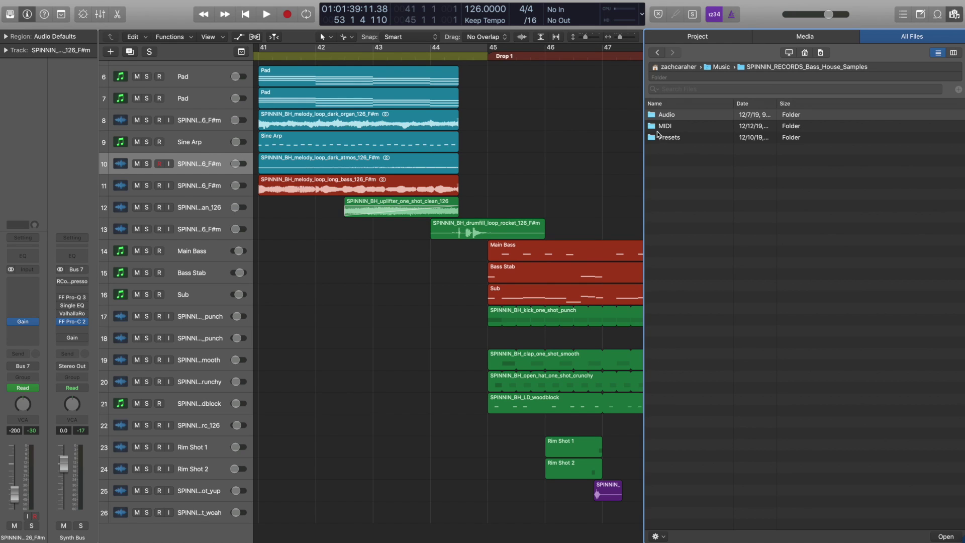
Peek into Presets, return to the pack folder, then browse into Audio › Tonal
double_click(669, 138)
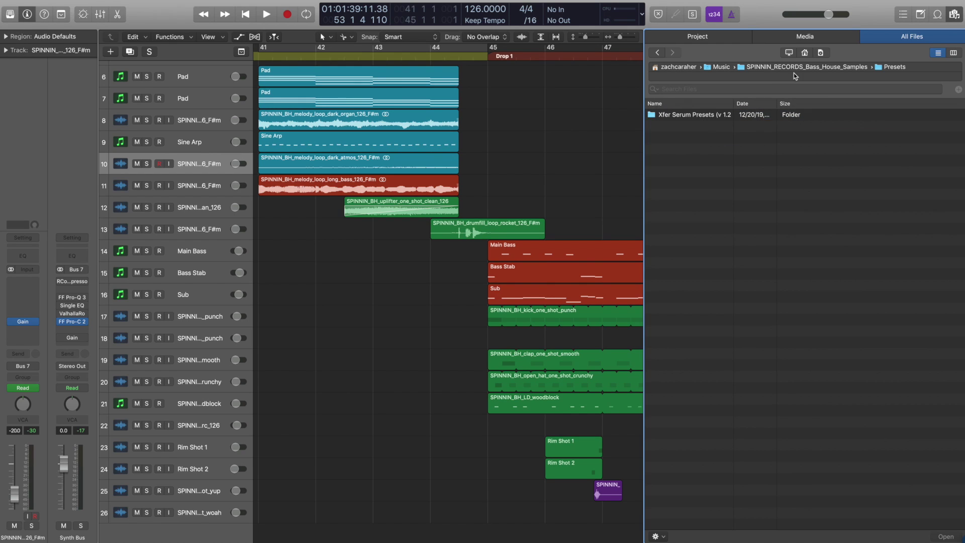
click(745, 67)
double_click(686, 115)
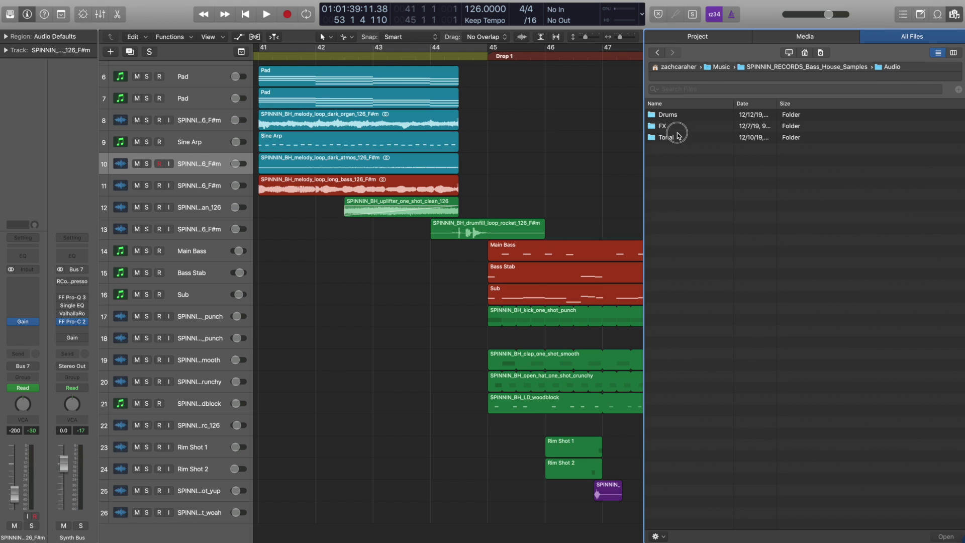
double_click(668, 137)
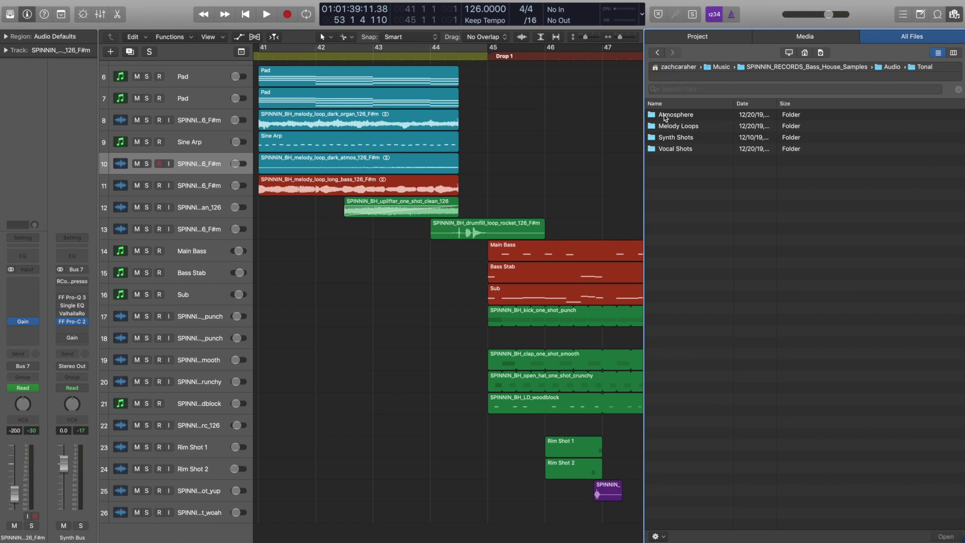